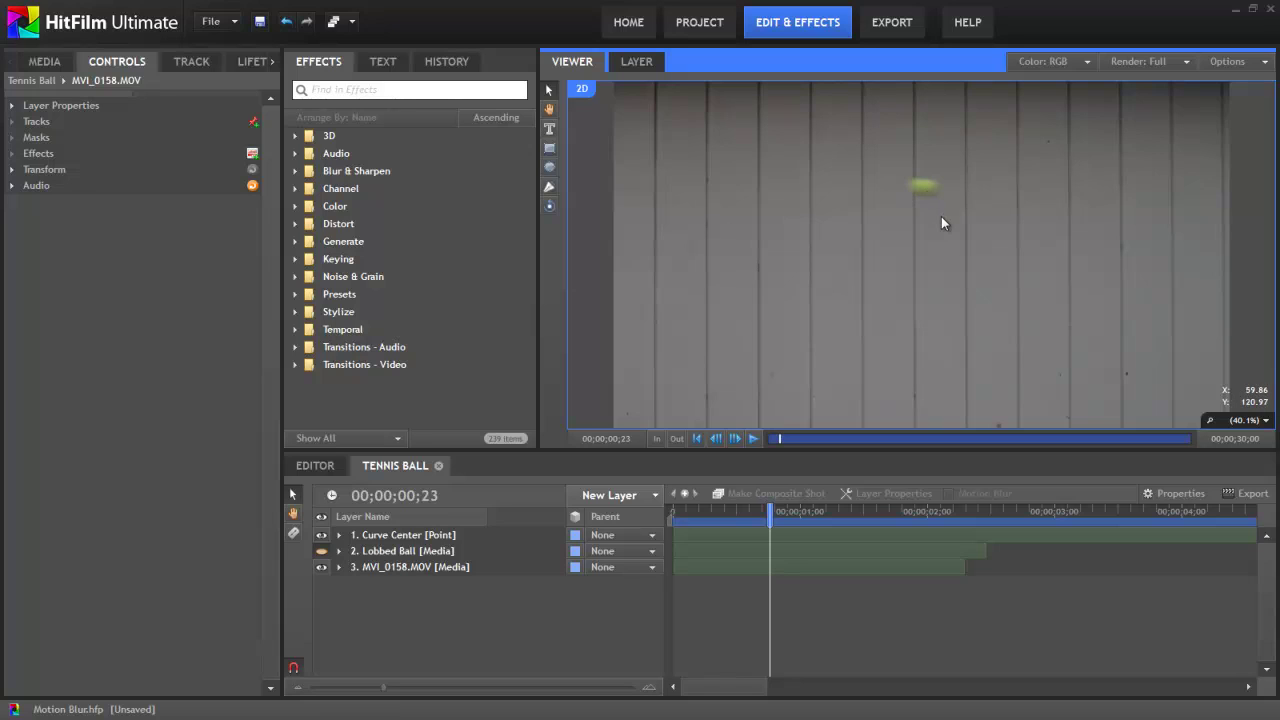
Step: Scroll the Tennis Ball timeline up to bring the Lobbed Ball layer into view
{"action": "scroll", "coordinate": [941, 223], "scroll_direction": "up", "scroll_amount": 2}
{"action": "scroll", "coordinate": [943, 223], "scroll_direction": "up", "scroll_amount": 1}
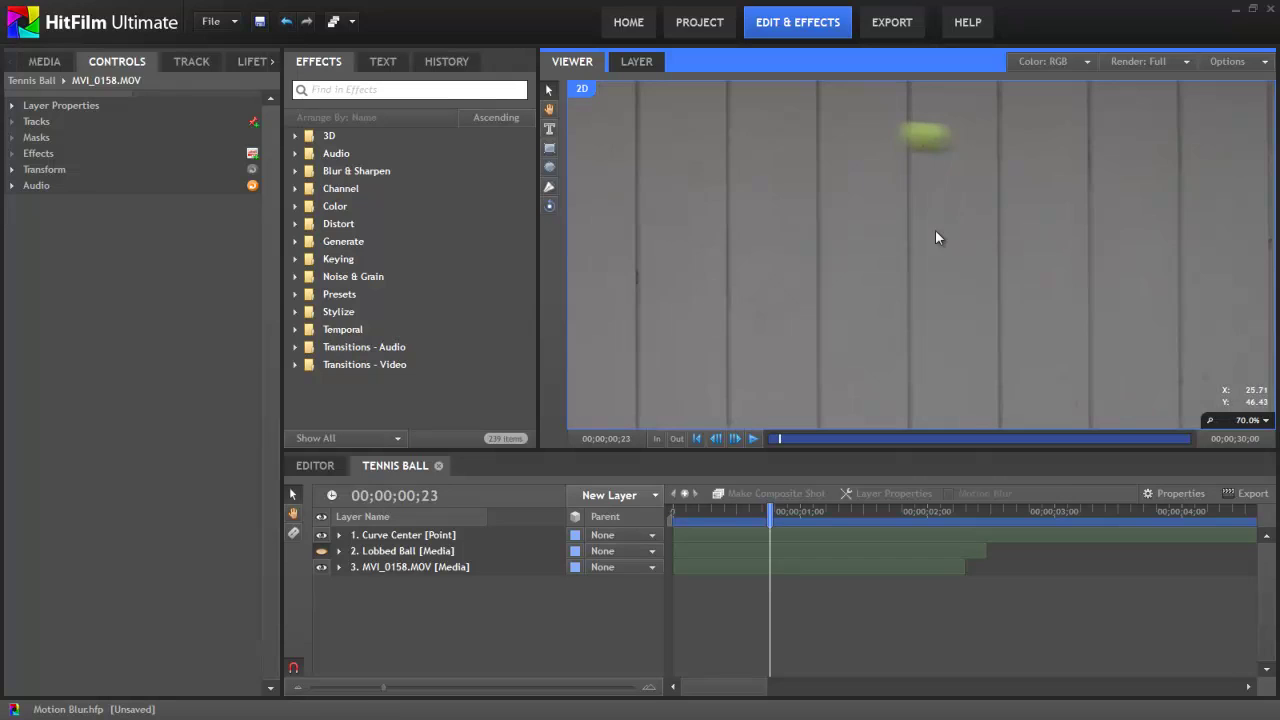
Step: Select the Lobbed Ball layer and drag the ball slightly left toward frame centre
{"action": "left_click", "coordinate": [400, 551]}
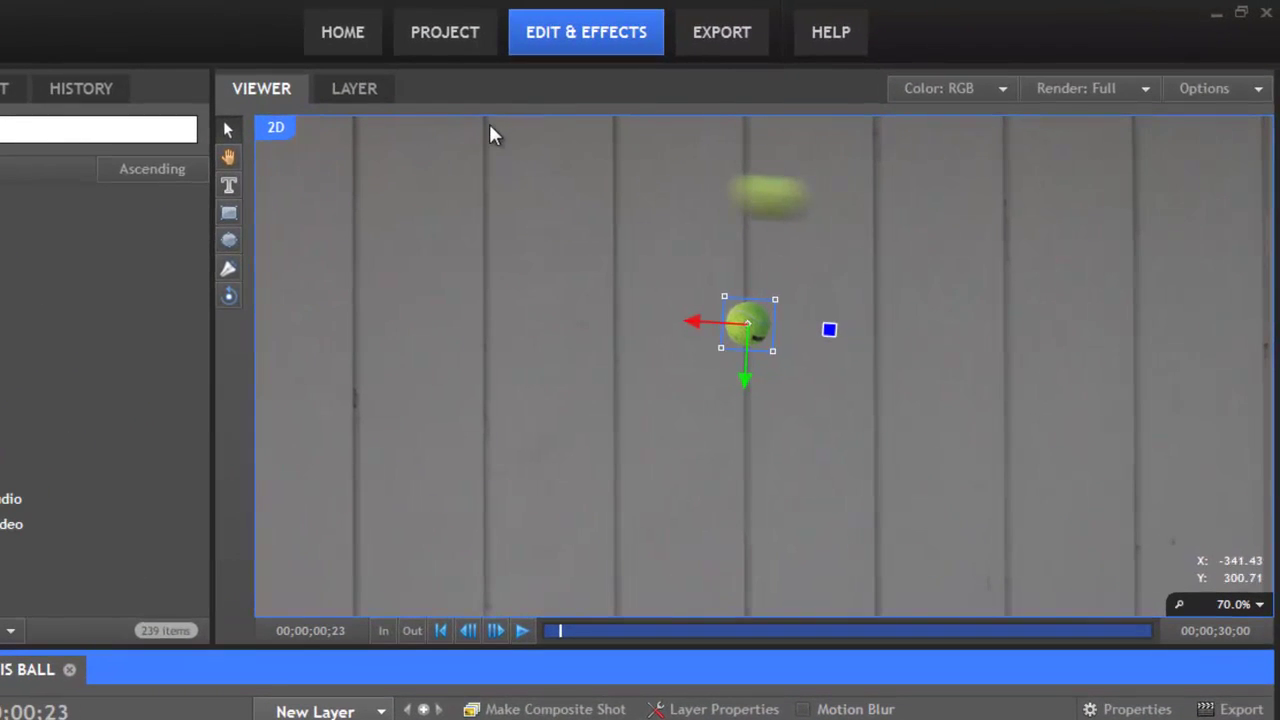
{"action": "left_click", "coordinate": [748, 297]}
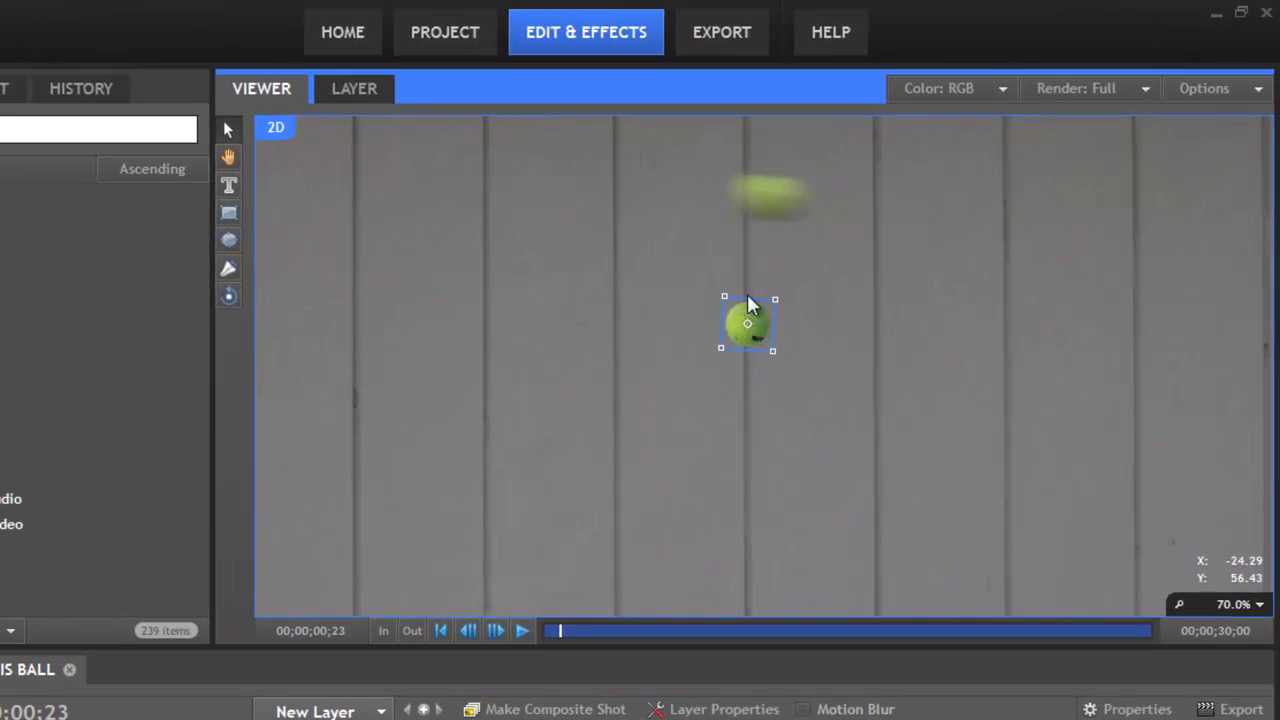
{"action": "left_click_drag", "start_coordinate": [751, 217], "coordinate": [680, 355]}
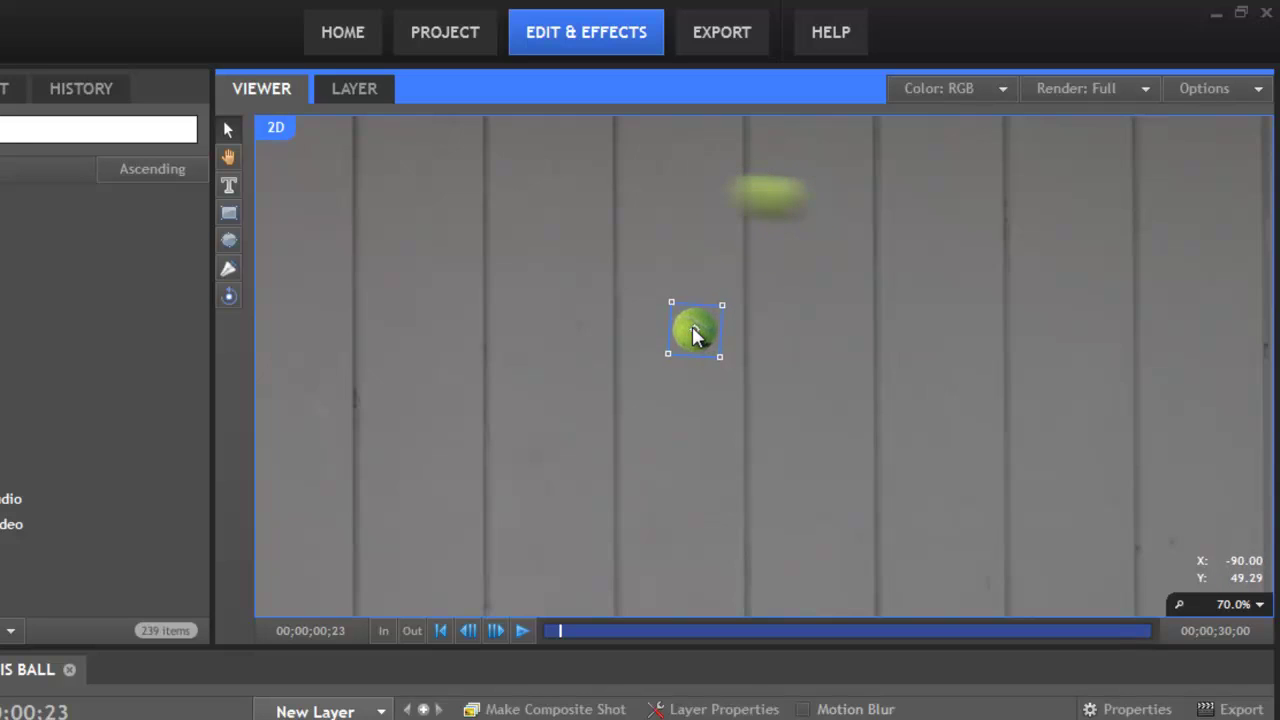
Step: At frame 0, move the Lobbed Ball to the lower-left edge of the frame
{"action": "scroll", "coordinate": [866, 322], "scroll_direction": "down", "scroll_amount": 3}
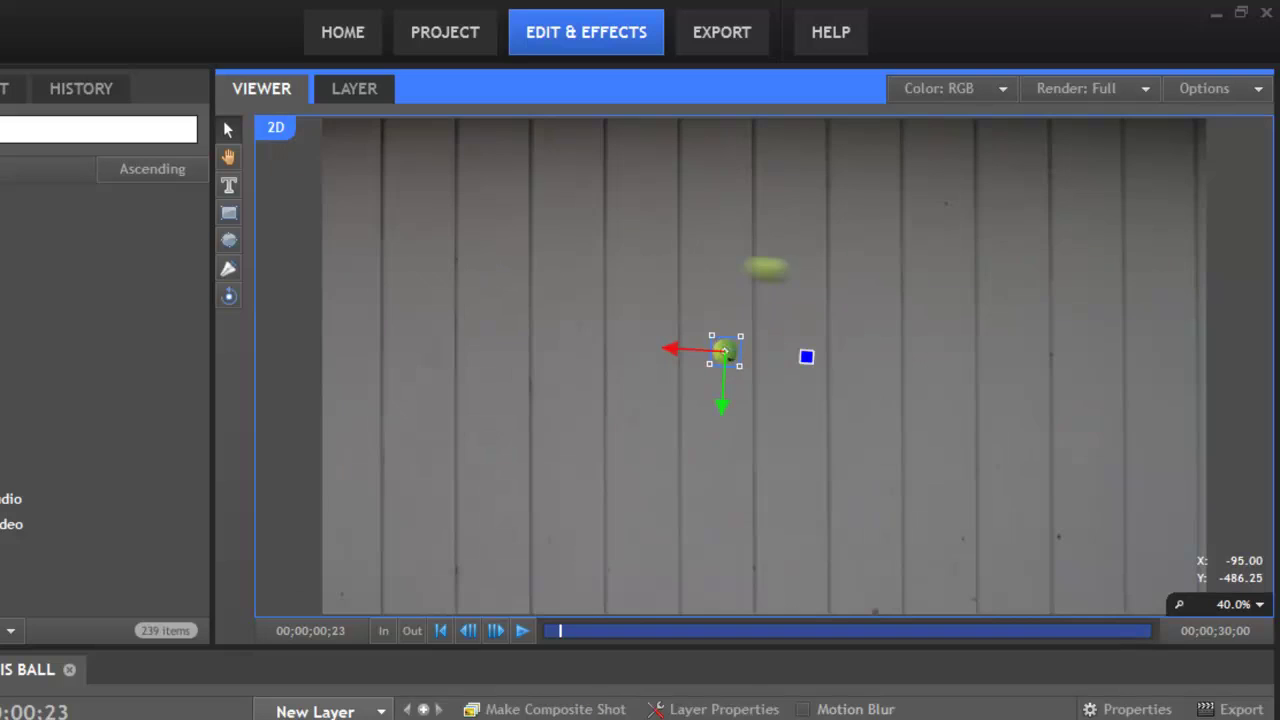
{"action": "left_click", "coordinate": [481, 670]}
{"action": "key", "text": "Home"}
{"action": "left_click", "coordinate": [519, 630]}
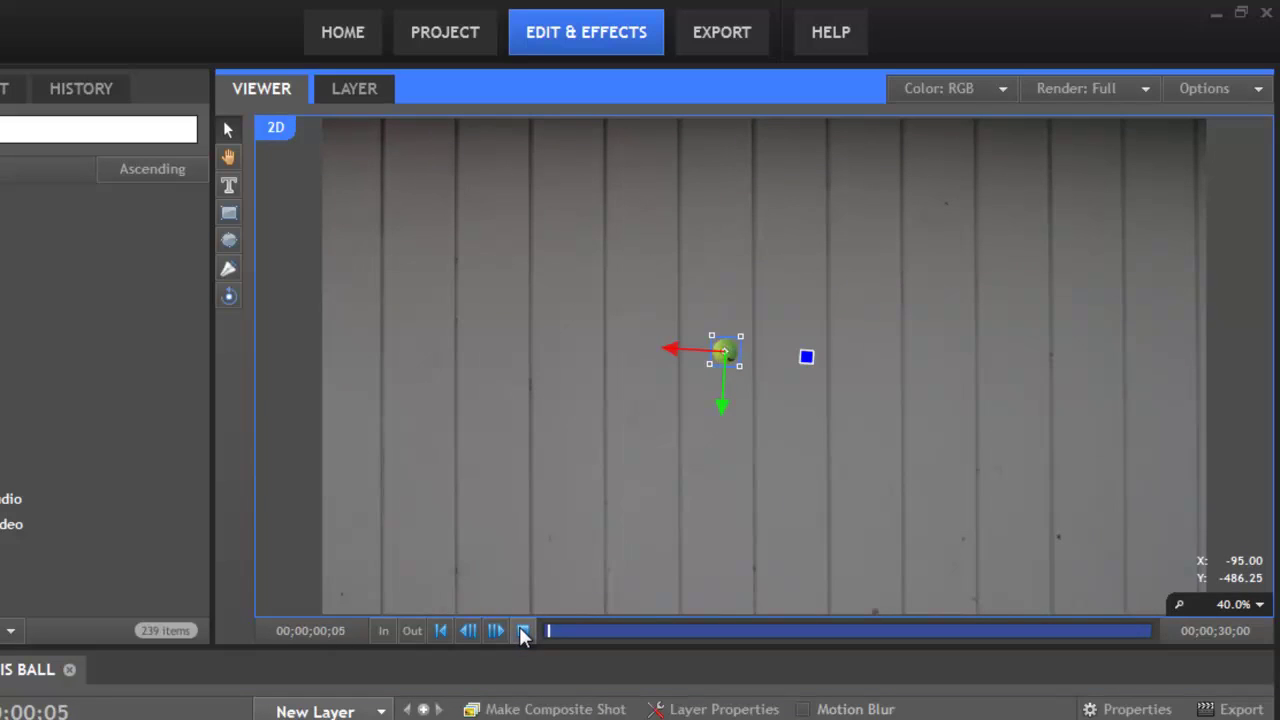
{"action": "left_click", "coordinate": [520, 630]}
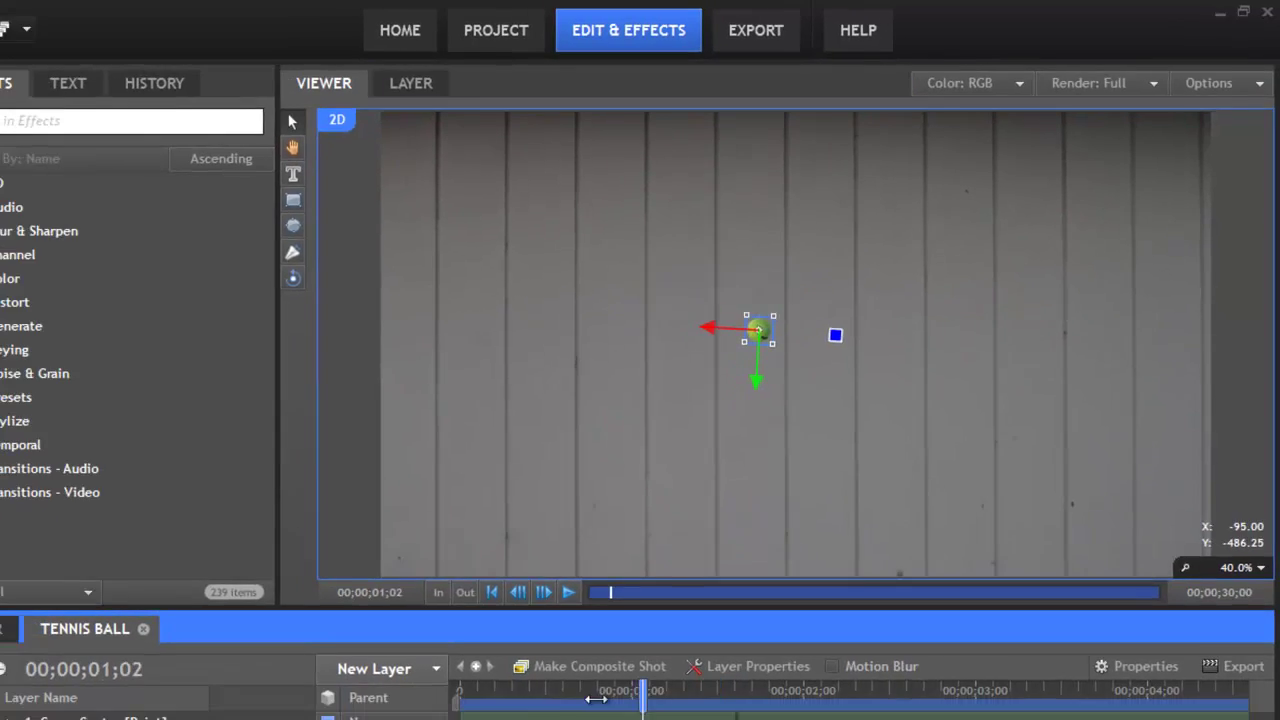
{"action": "key", "text": "Home"}
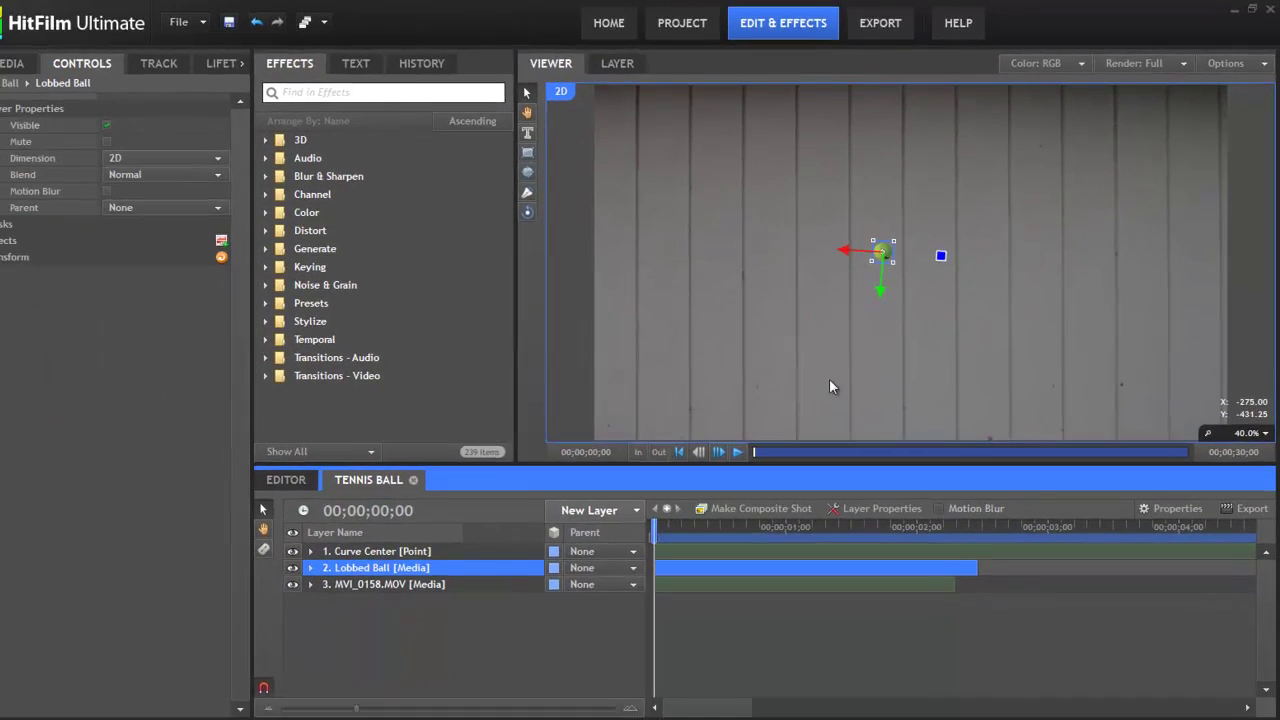
{"action": "left_click_drag", "start_coordinate": [895, 245], "coordinate": [579, 369]}
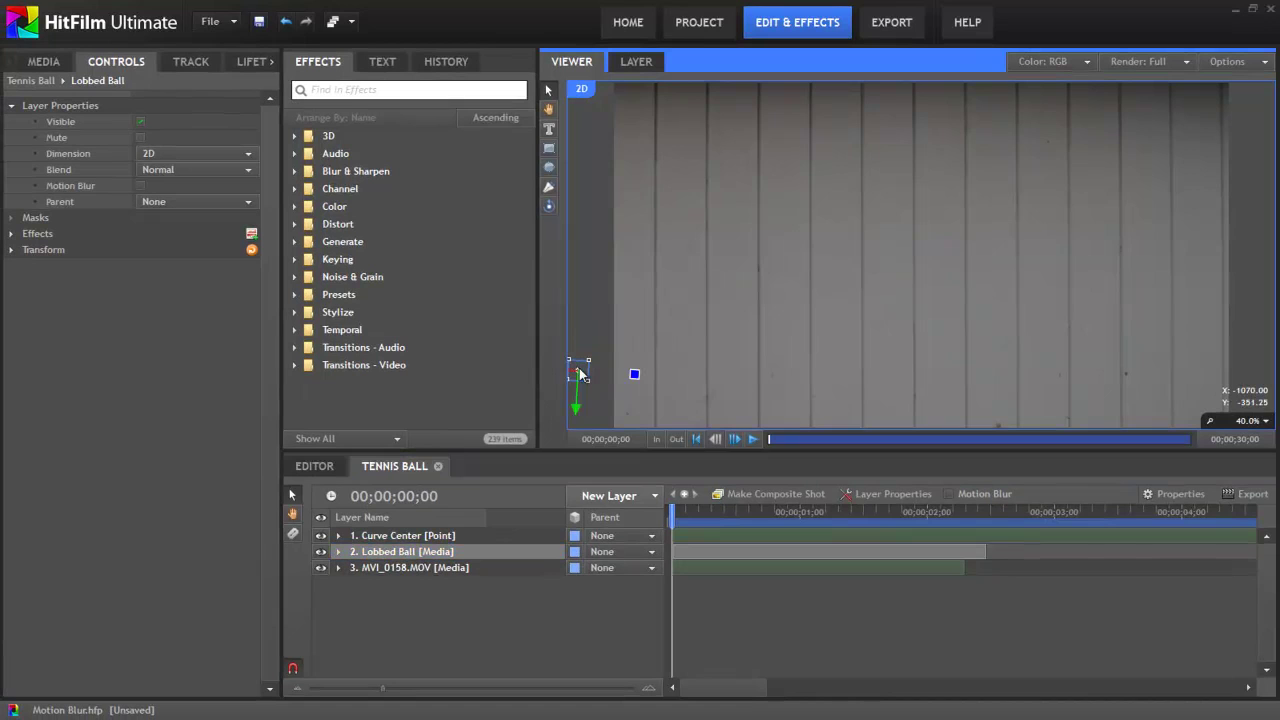
Step: Parent Lobbed Ball to Curve Center, preview its arc, and park at 00;00;00;23
{"action": "left_click", "coordinate": [651, 552]}
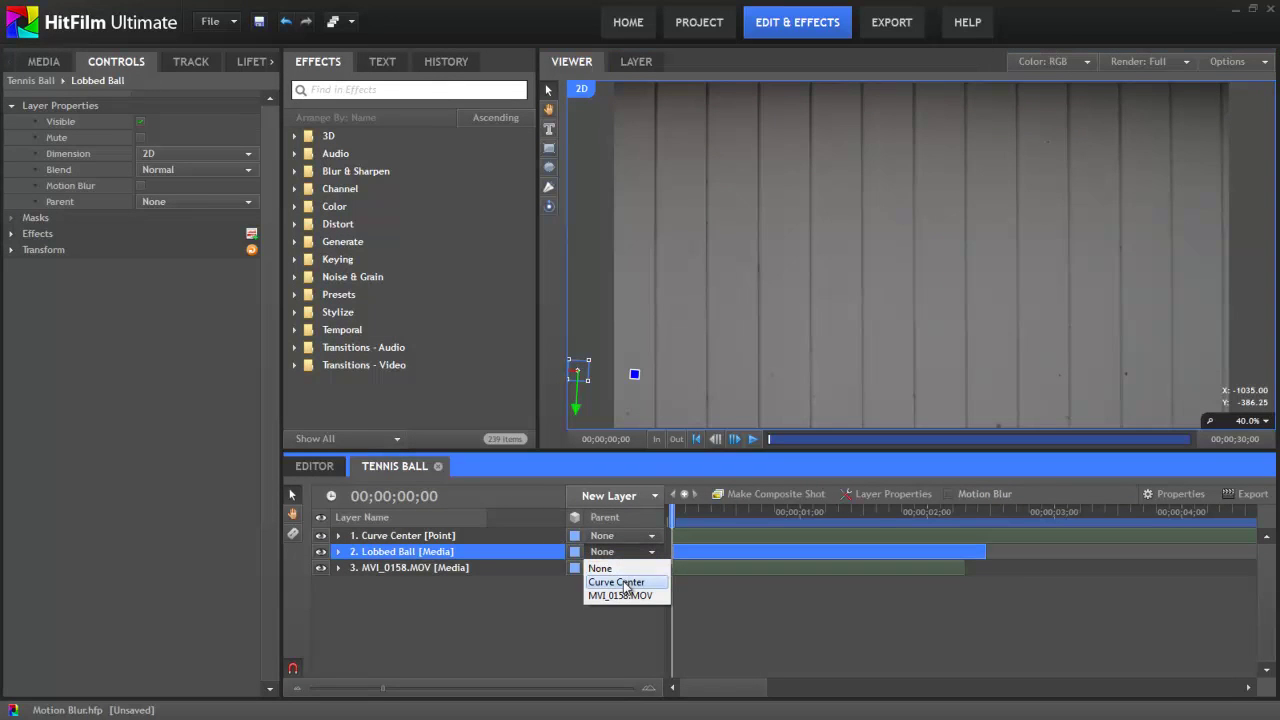
{"action": "left_click", "coordinate": [626, 582]}
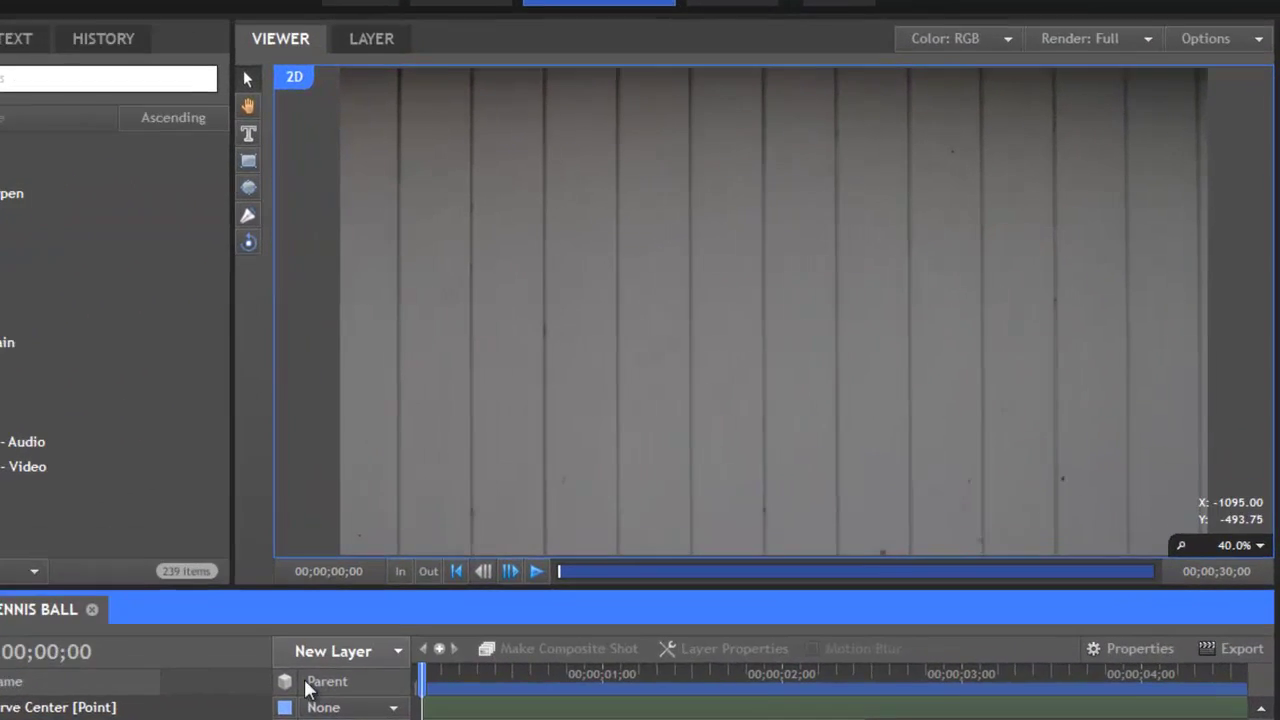
{"action": "left_click", "coordinate": [536, 571]}
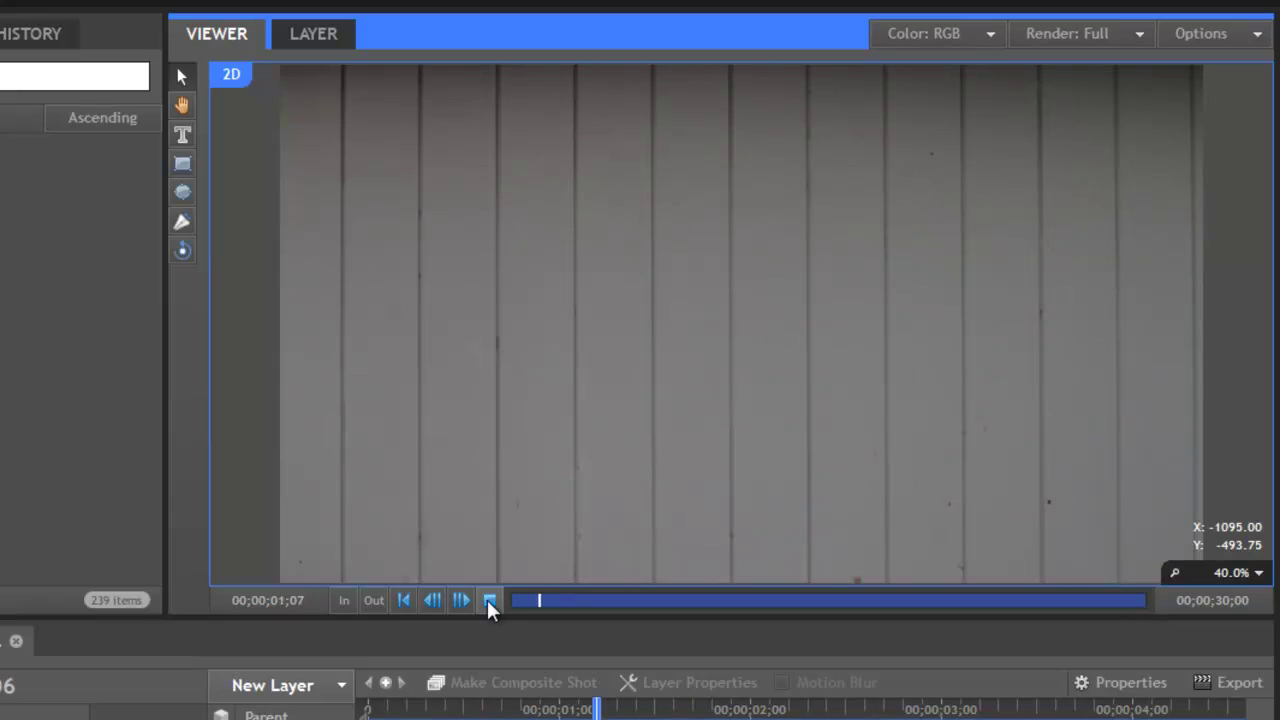
{"action": "left_click", "coordinate": [487, 600]}
{"action": "left_click", "coordinate": [487, 600]}
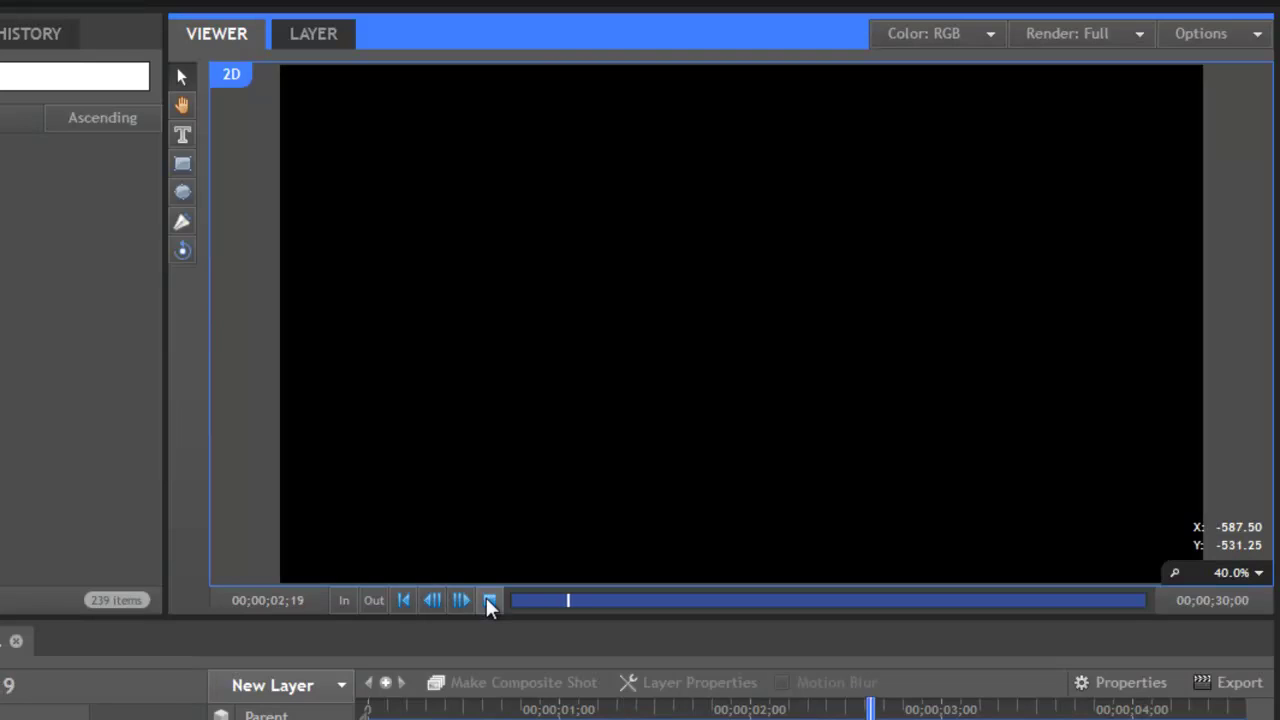
{"action": "left_click", "coordinate": [487, 600]}
{"action": "left_click_drag", "start_coordinate": [470, 708], "coordinate": [520, 708]}
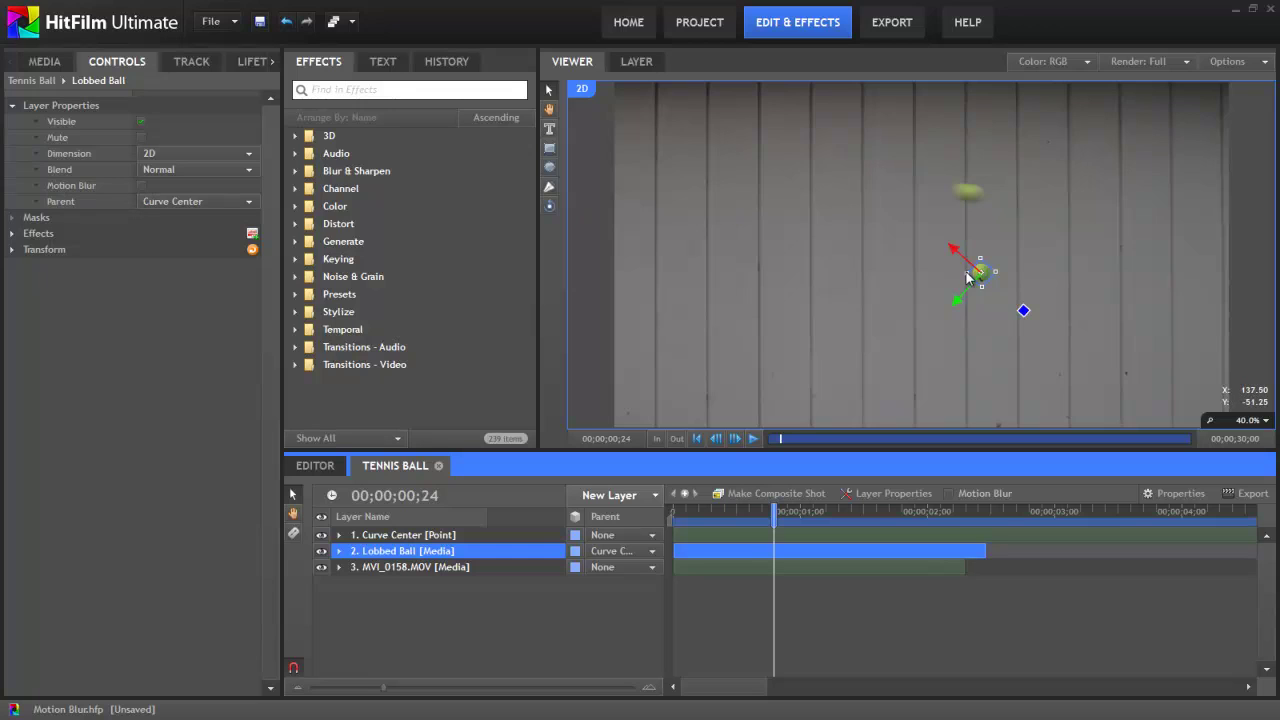
Step: Tick Motion Blur in the Lobbed Ball layer properties, then reselect the layer
{"action": "scroll", "coordinate": [965, 269], "scroll_direction": "up", "scroll_amount": 3}
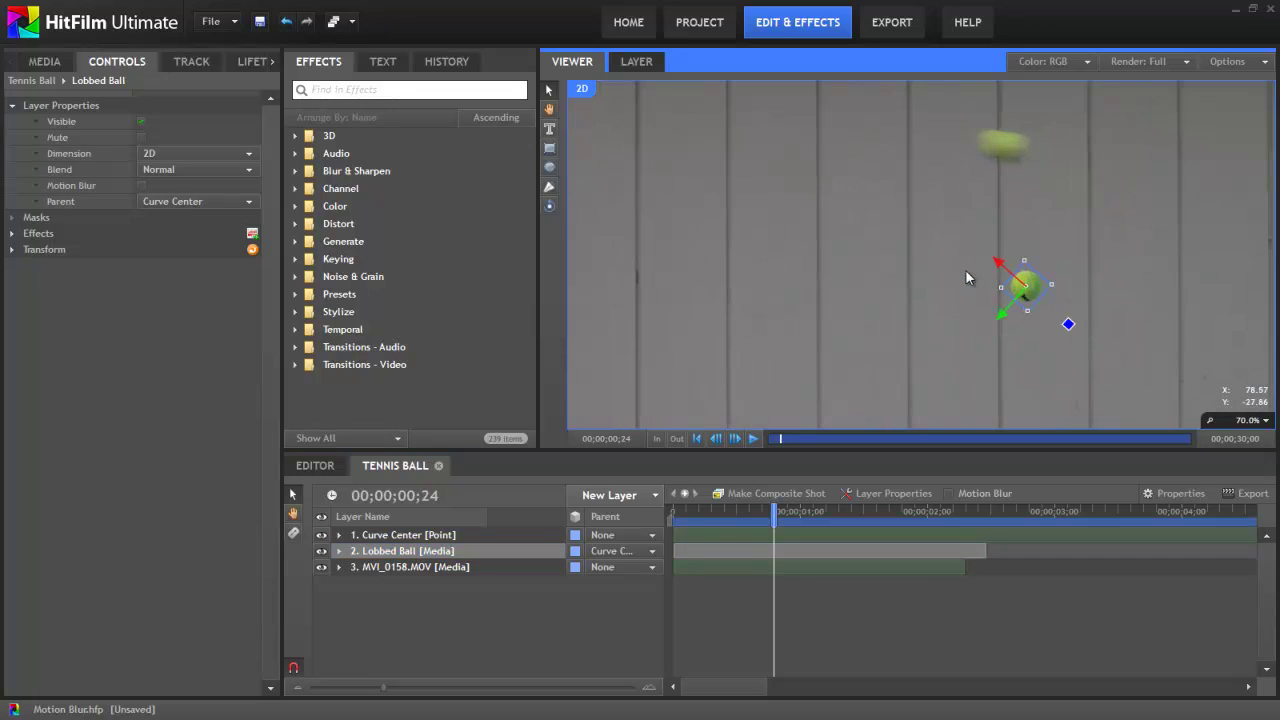
{"action": "left_click", "coordinate": [141, 185]}
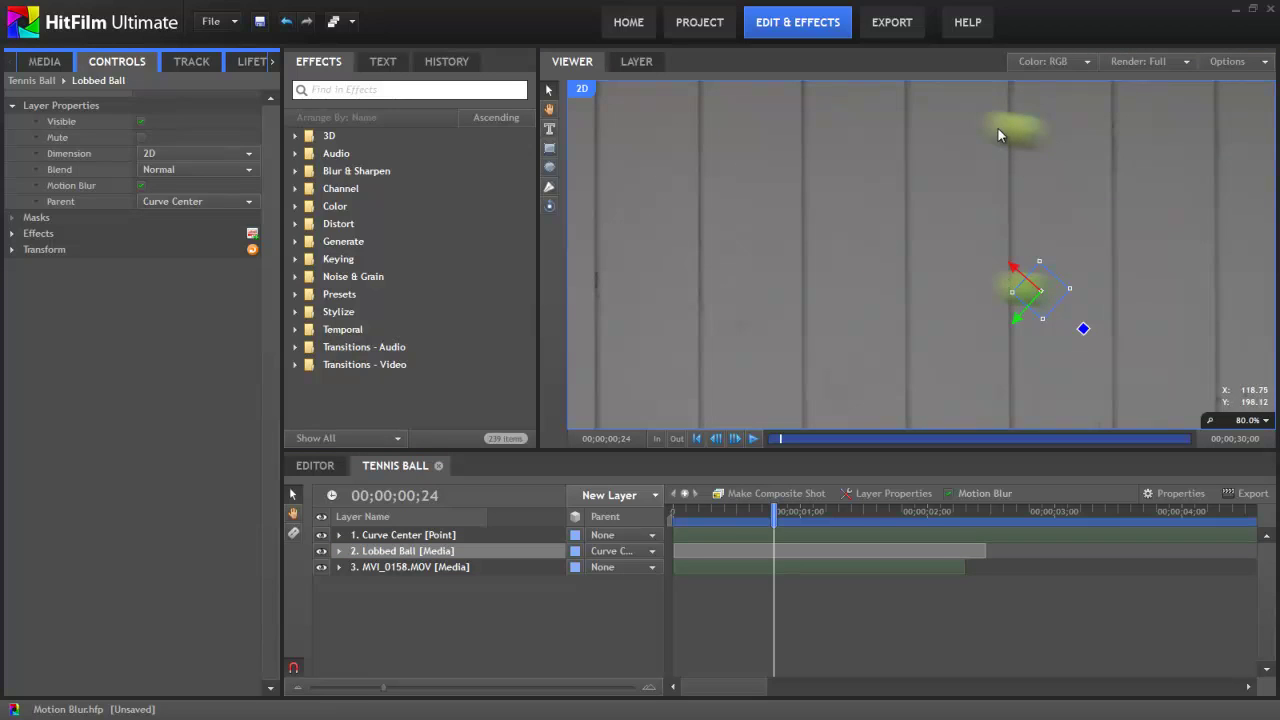
{"action": "left_click", "coordinate": [824, 514]}
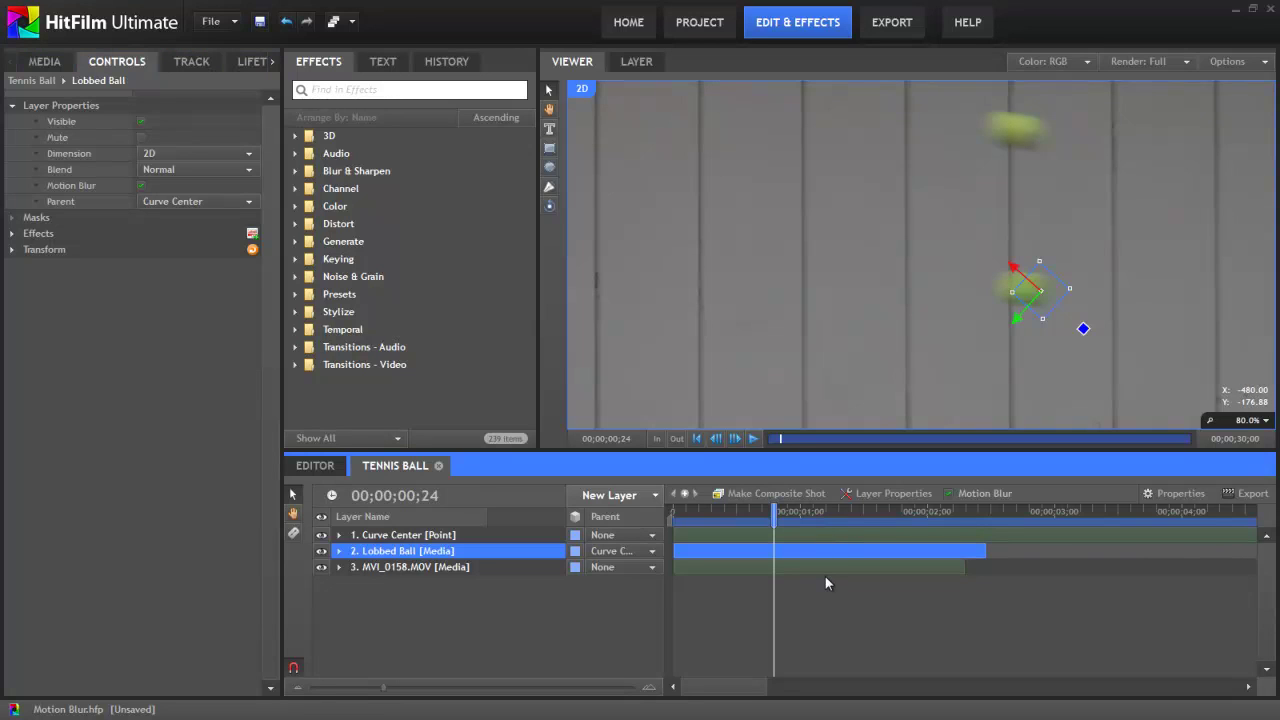
{"action": "scroll", "coordinate": [870, 241], "scroll_direction": "down", "scroll_amount": 3}
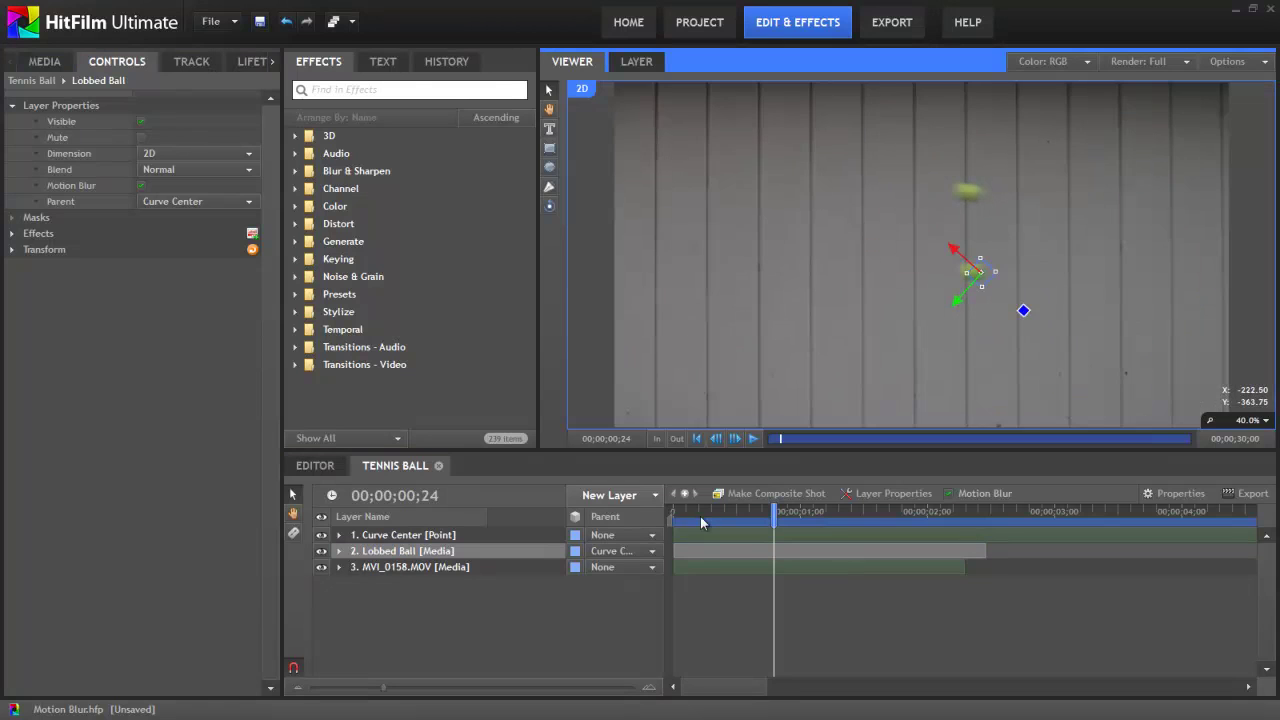
{"action": "left_click_drag", "start_coordinate": [702, 518], "coordinate": [673, 513]}
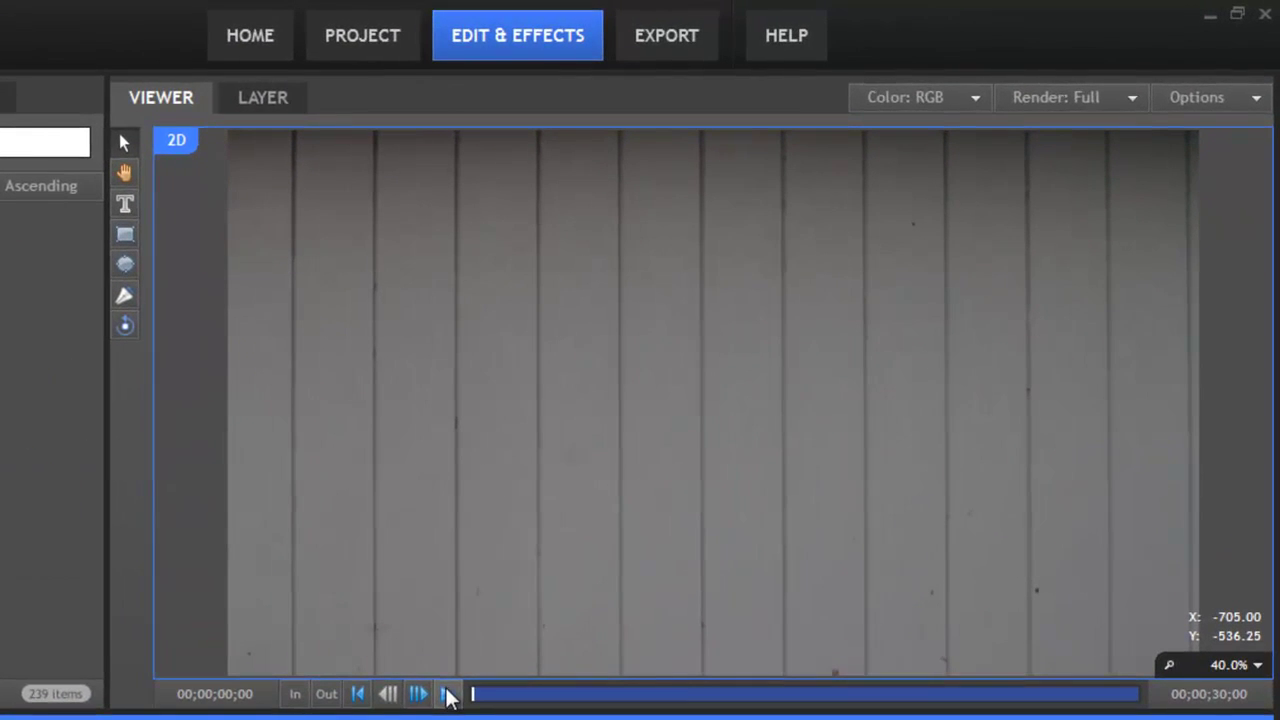
{"action": "left_click", "coordinate": [663, 513]}
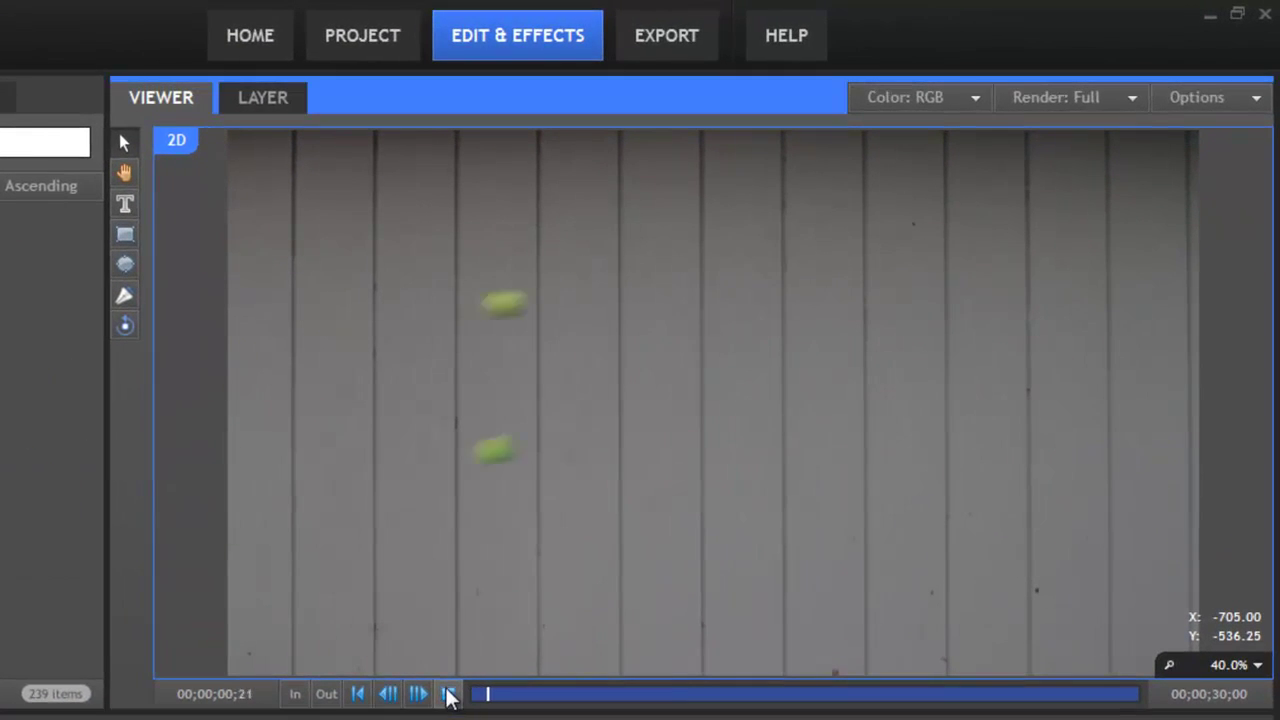
{"action": "left_click", "coordinate": [448, 694]}
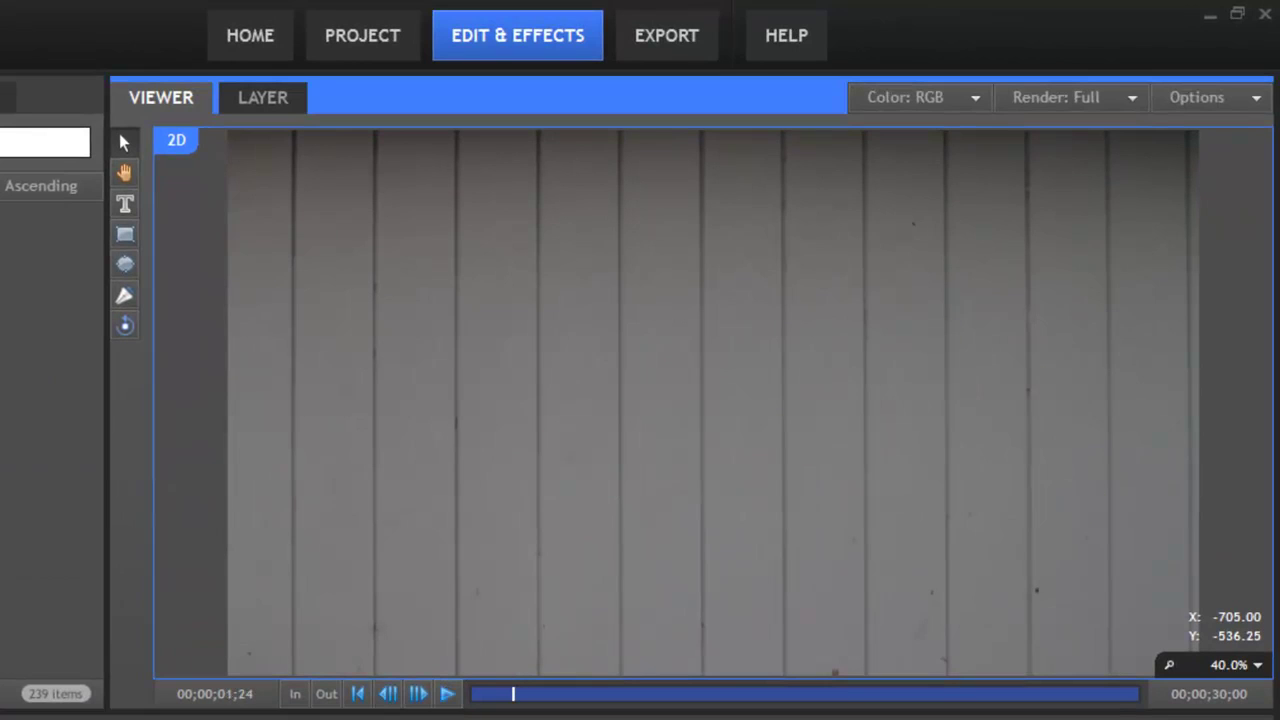
{"action": "key", "text": "Home"}
{"action": "left_click", "coordinate": [450, 694]}
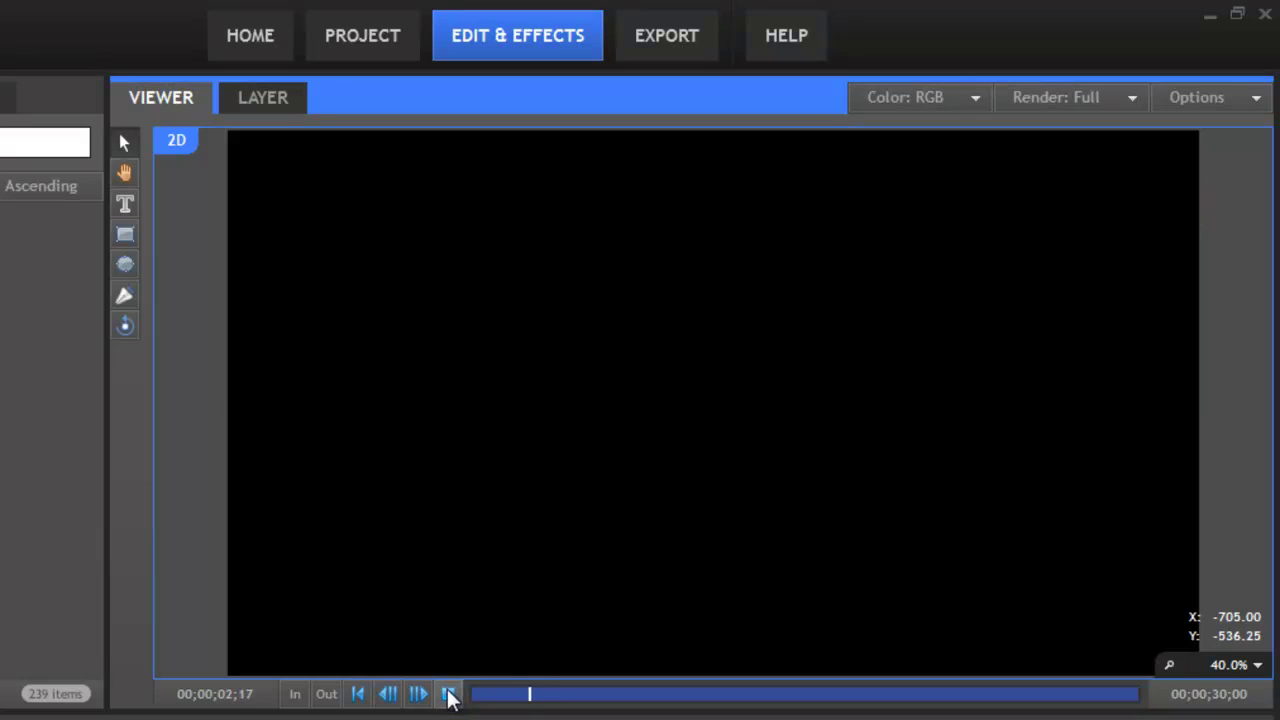
{"action": "left_click", "coordinate": [448, 694]}
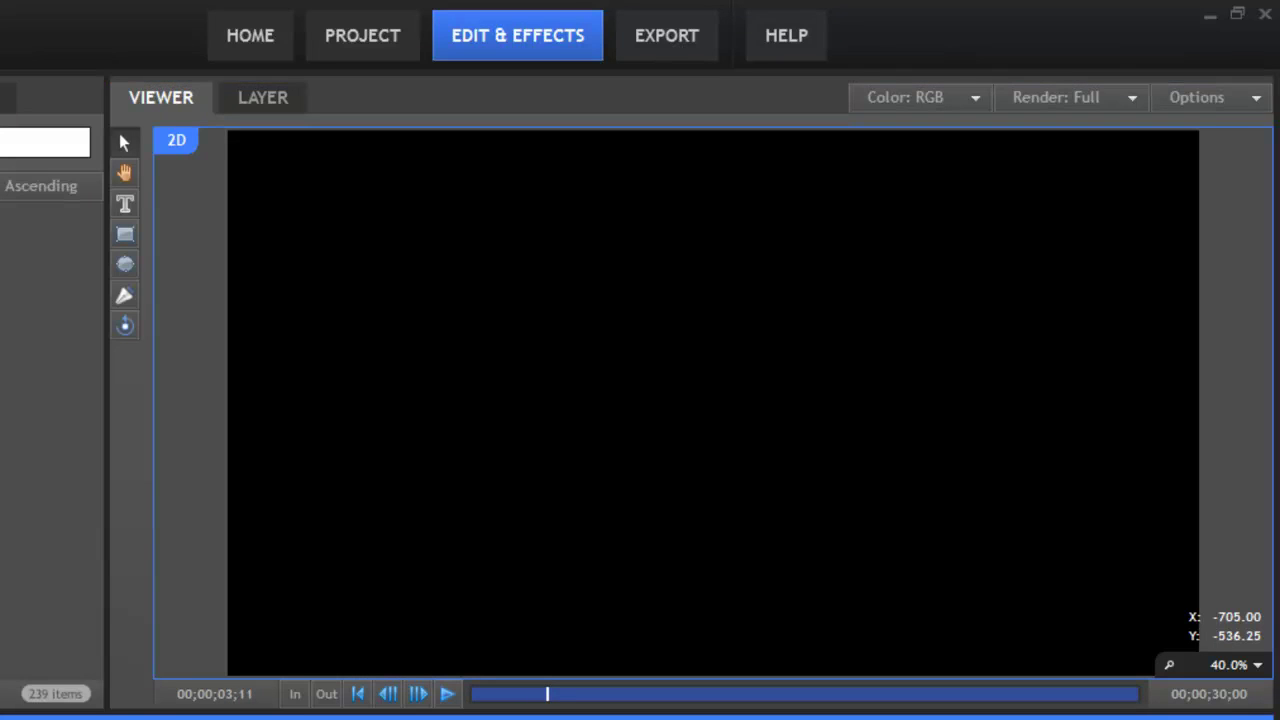
{"action": "key", "text": "Home"}
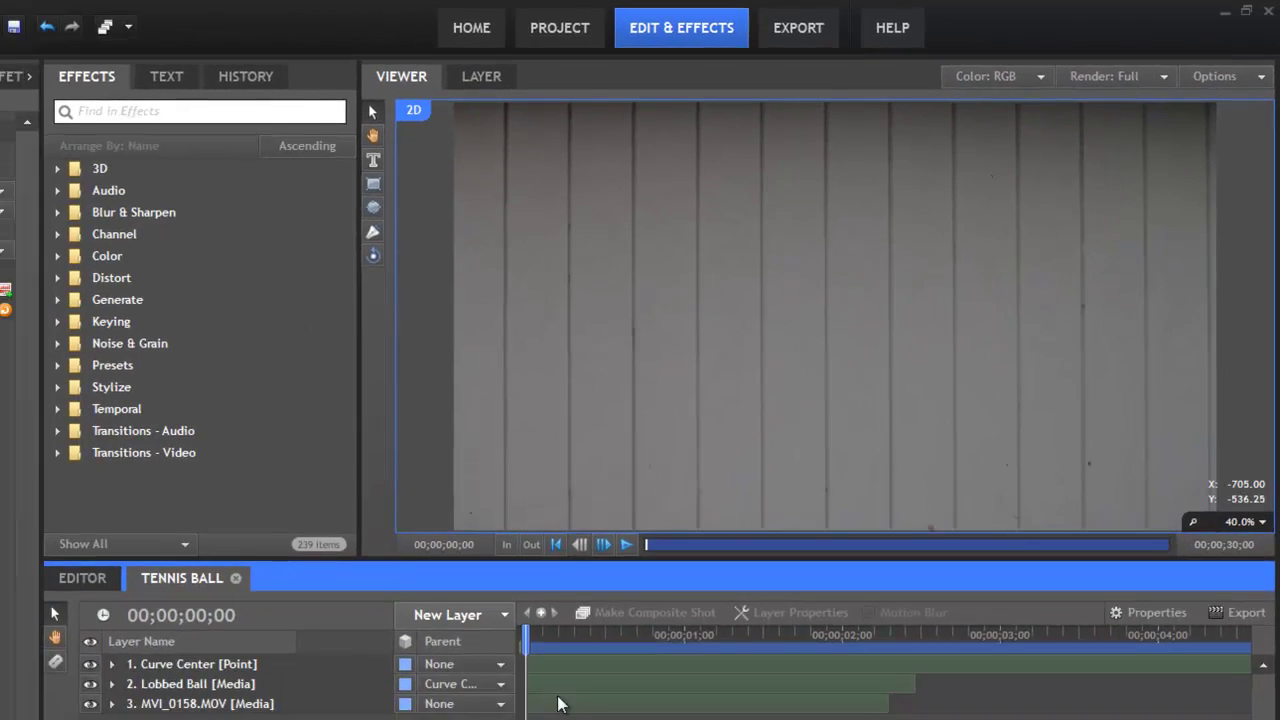
{"action": "left_click", "coordinate": [513, 719]}
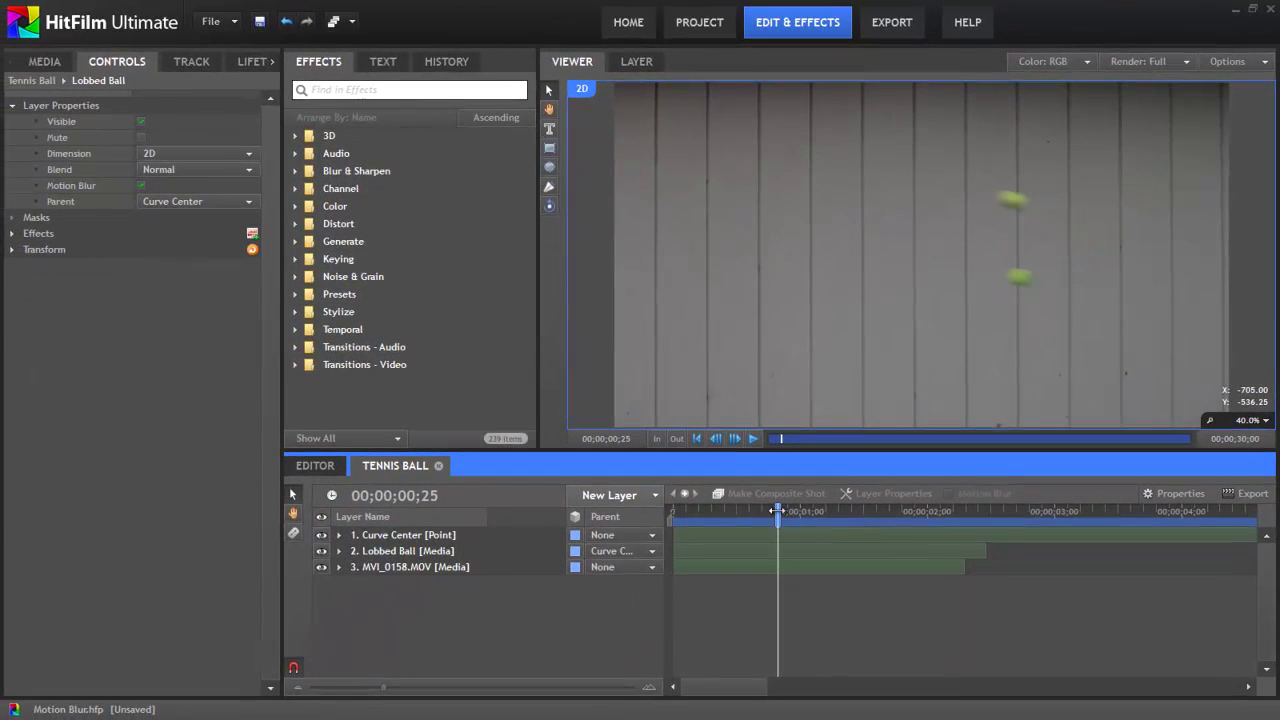
{"action": "left_click_drag", "start_coordinate": [777, 510], "coordinate": [773, 510]}
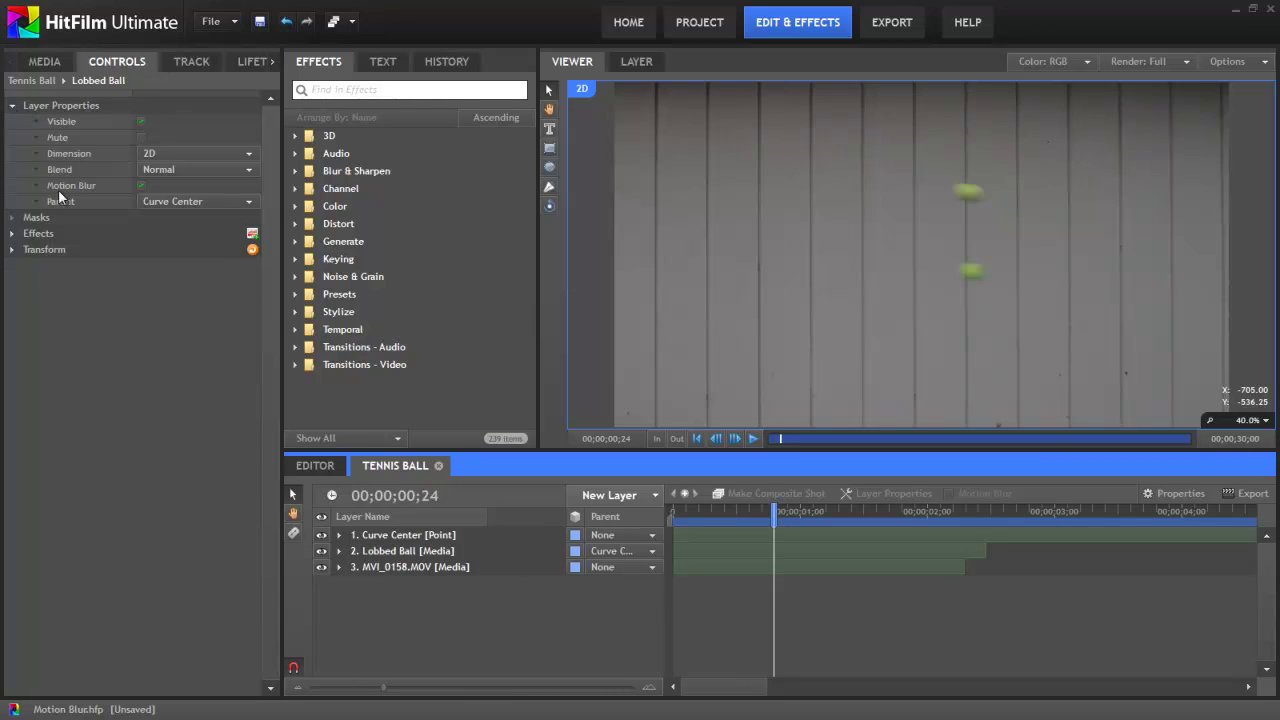
{"action": "left_click", "coordinate": [141, 186]}
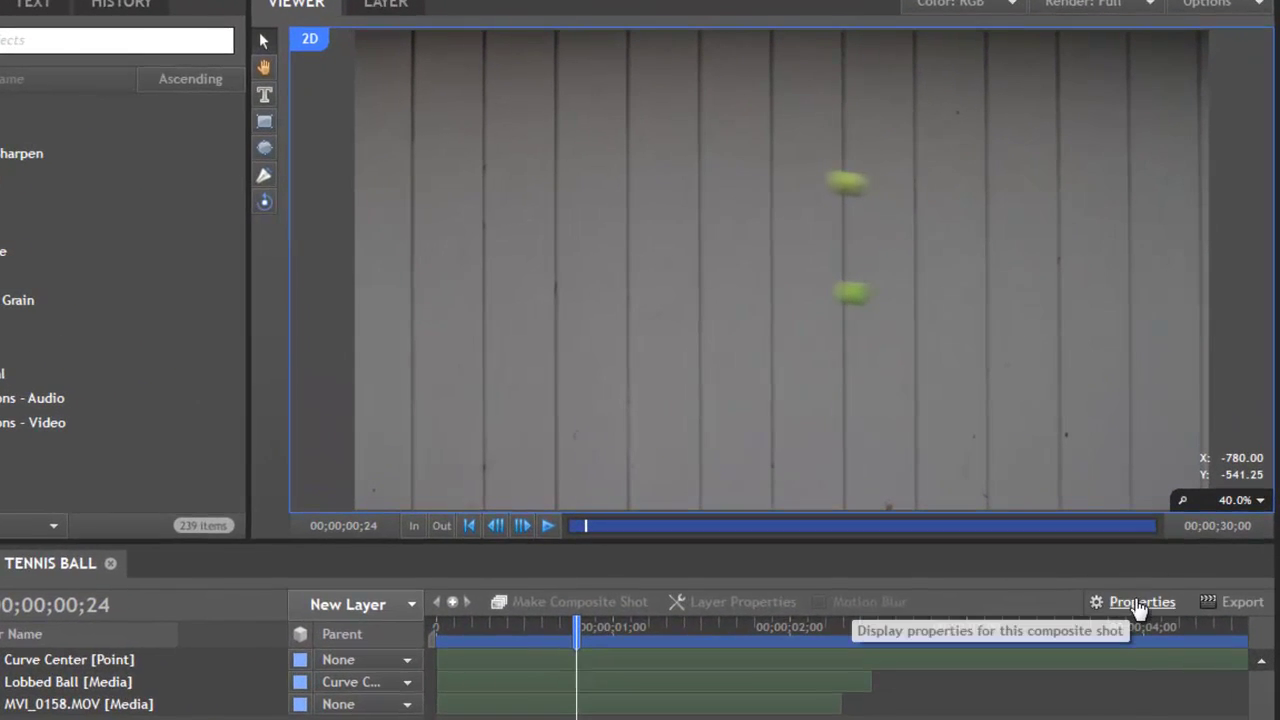
Step: Change the composite's Advanced shutter angle from 180 to 360
{"action": "left_click", "coordinate": [1140, 603]}
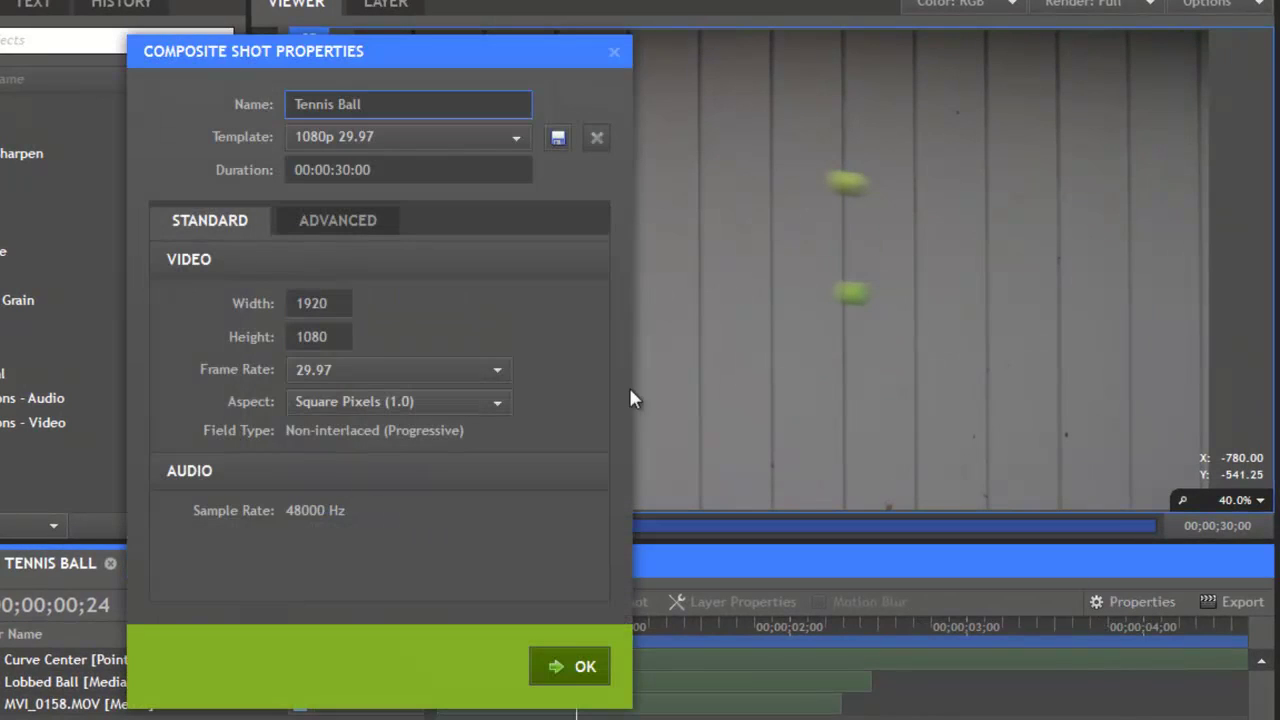
{"action": "left_click", "coordinate": [339, 222]}
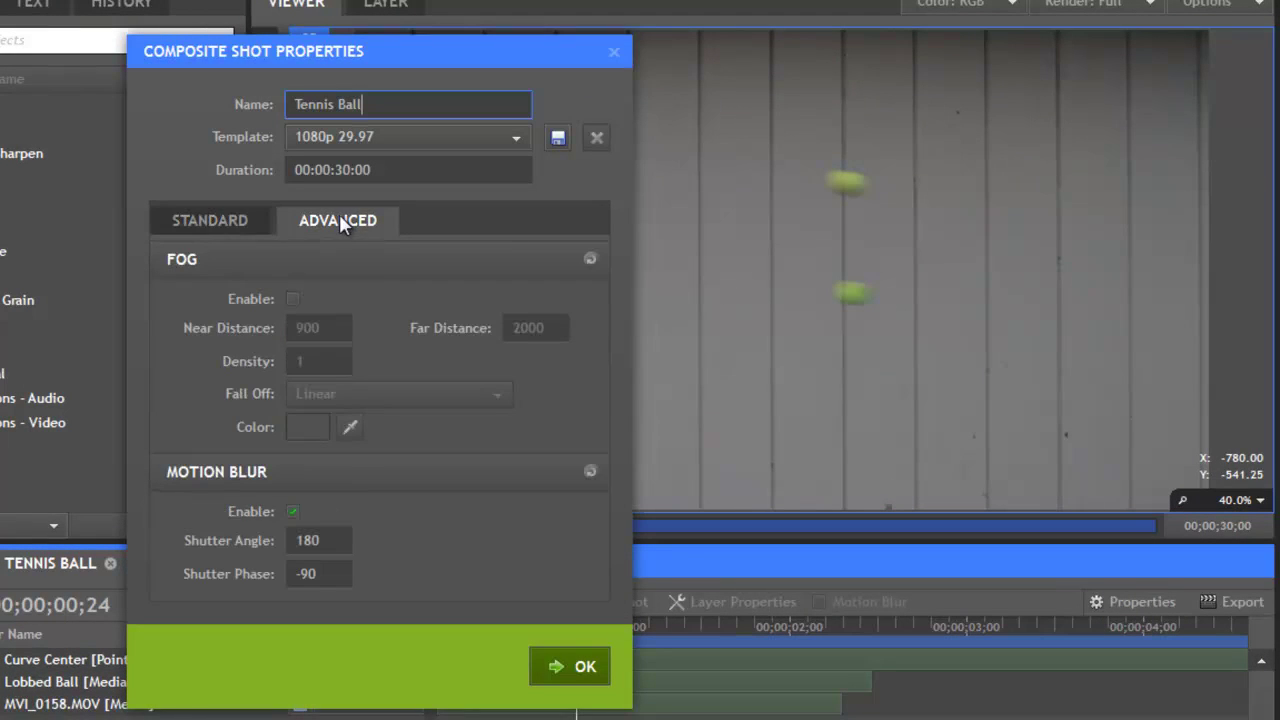
{"action": "left_click", "coordinate": [334, 541]}
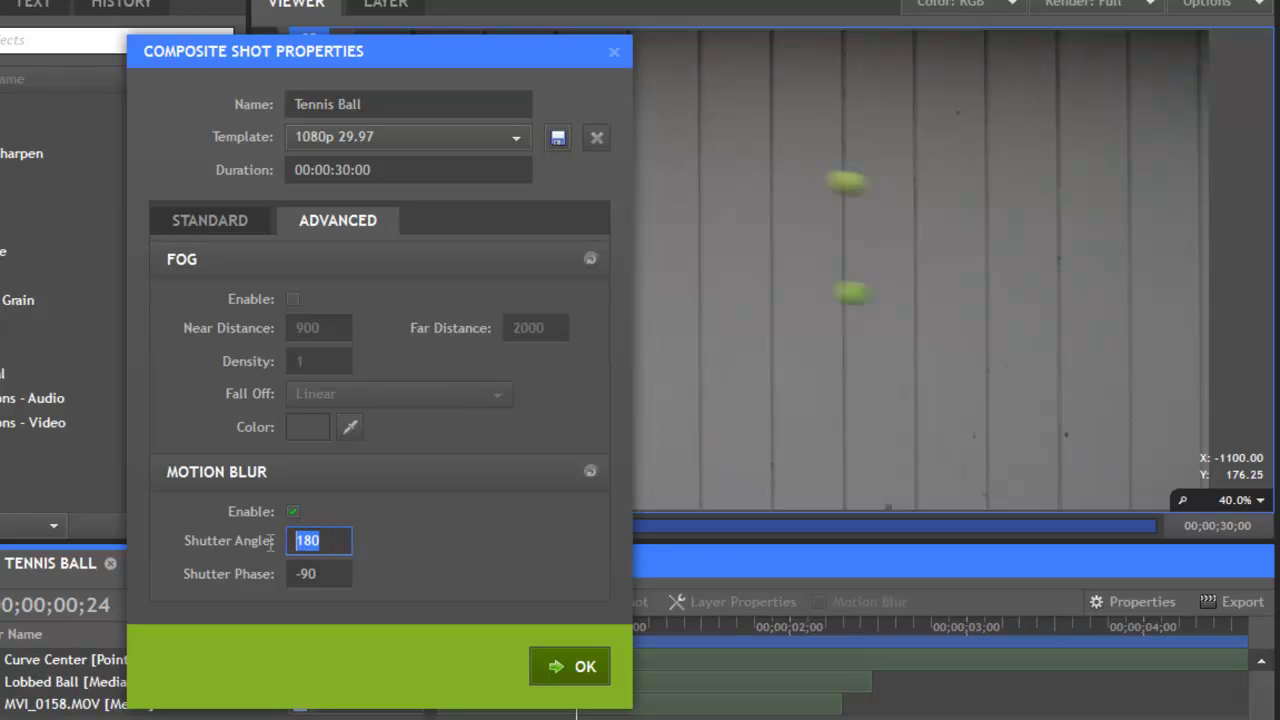
{"action": "type", "text": "360"}
{"action": "left_click", "coordinate": [583, 668]}
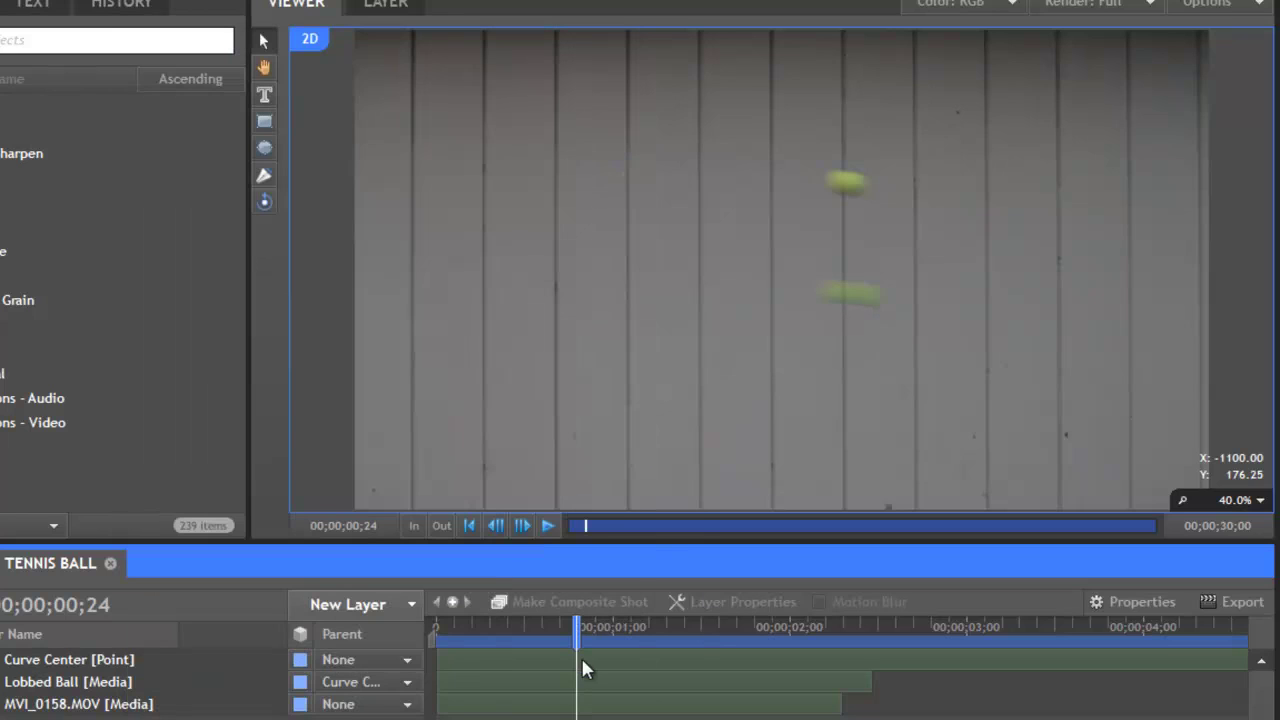
Step: Lower the composite's Advanced shutter angle from 360 to 90
{"action": "left_click", "coordinate": [1145, 602]}
{"action": "left_click", "coordinate": [338, 220]}
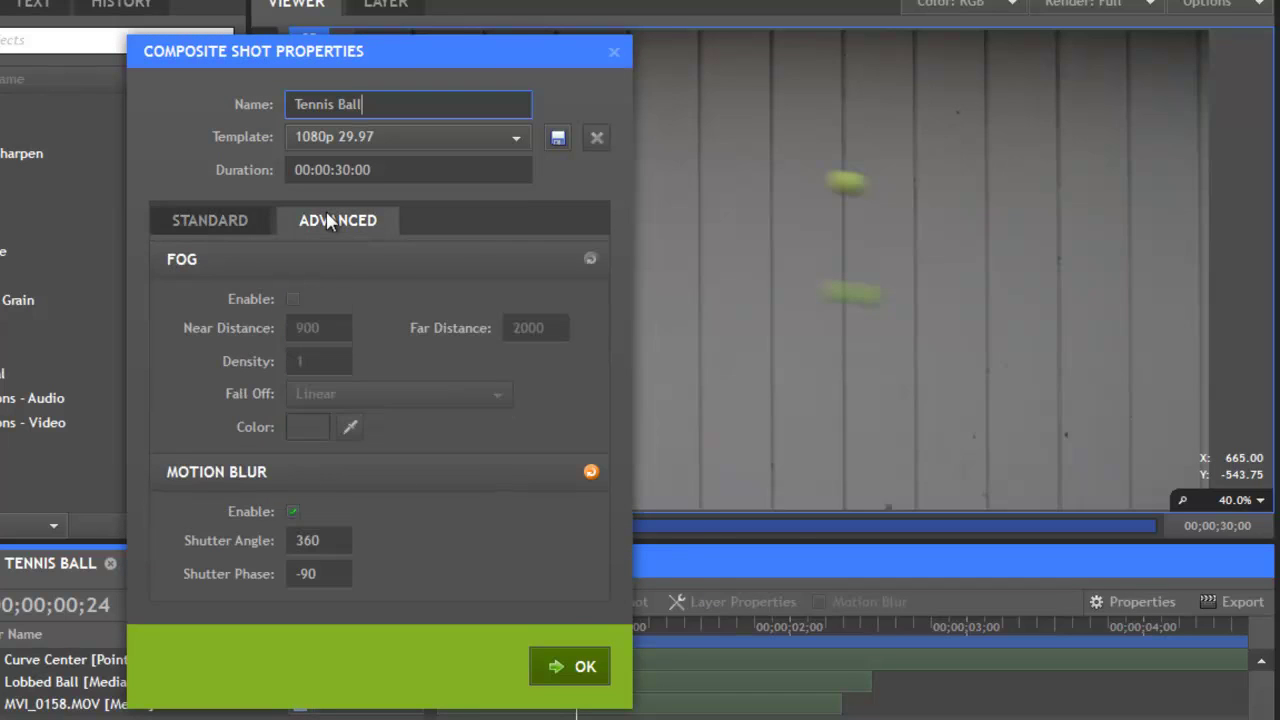
{"action": "left_click", "coordinate": [339, 546]}
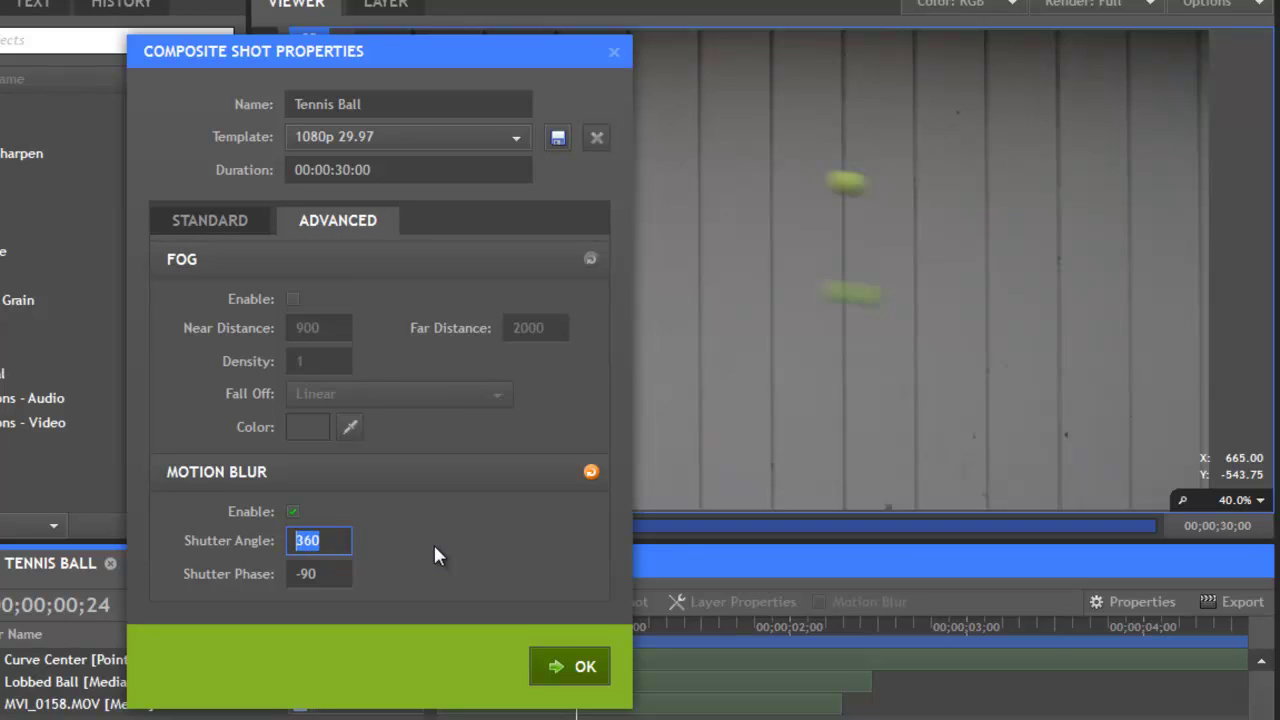
{"action": "type", "text": "90"}
{"action": "left_click", "coordinate": [581, 666]}
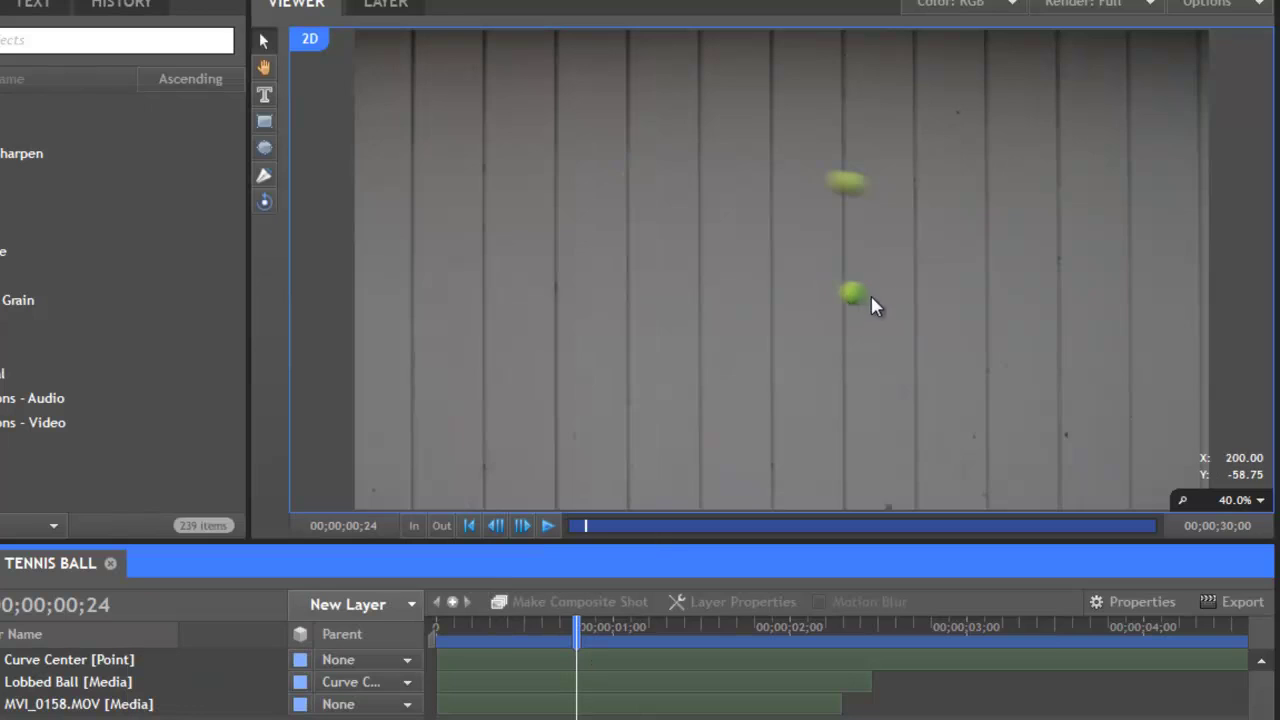
Step: Set the shutter angle from 90 back to 180, then reopen Advanced properties to confirm
{"action": "left_click", "coordinate": [1148, 603]}
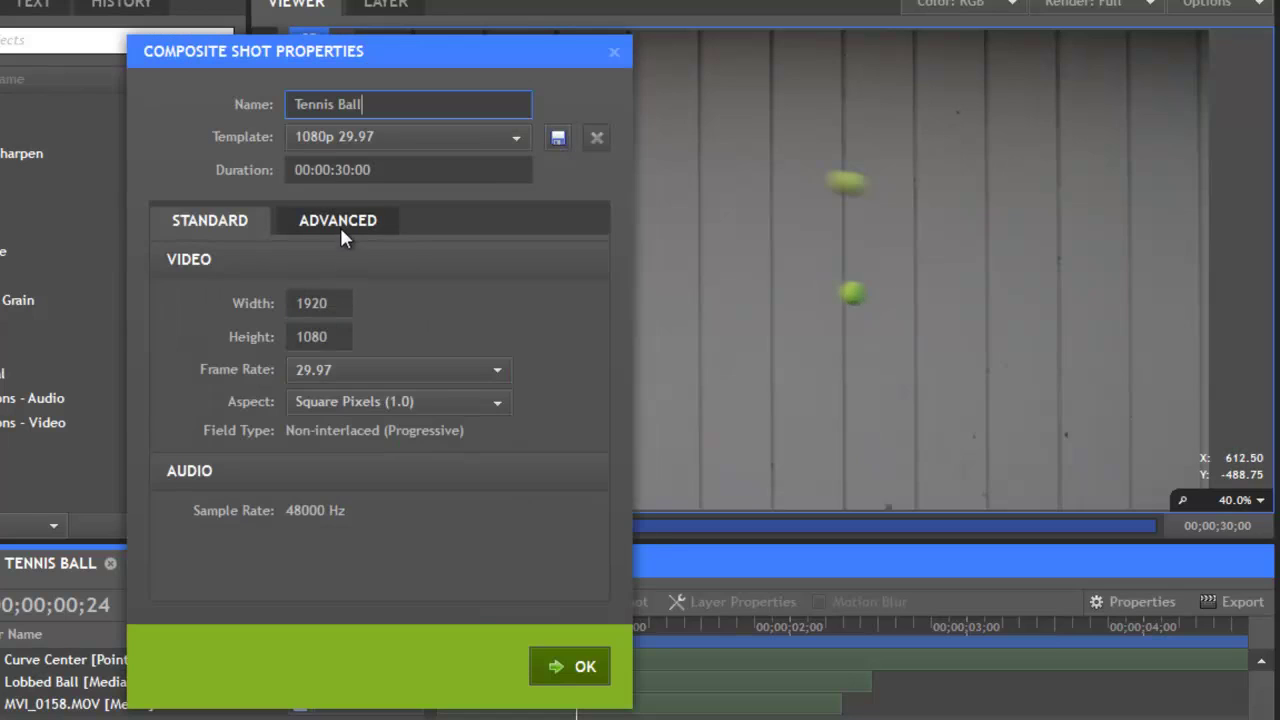
{"action": "left_click", "coordinate": [338, 225]}
{"action": "left_click_drag", "start_coordinate": [331, 540], "coordinate": [275, 540]}
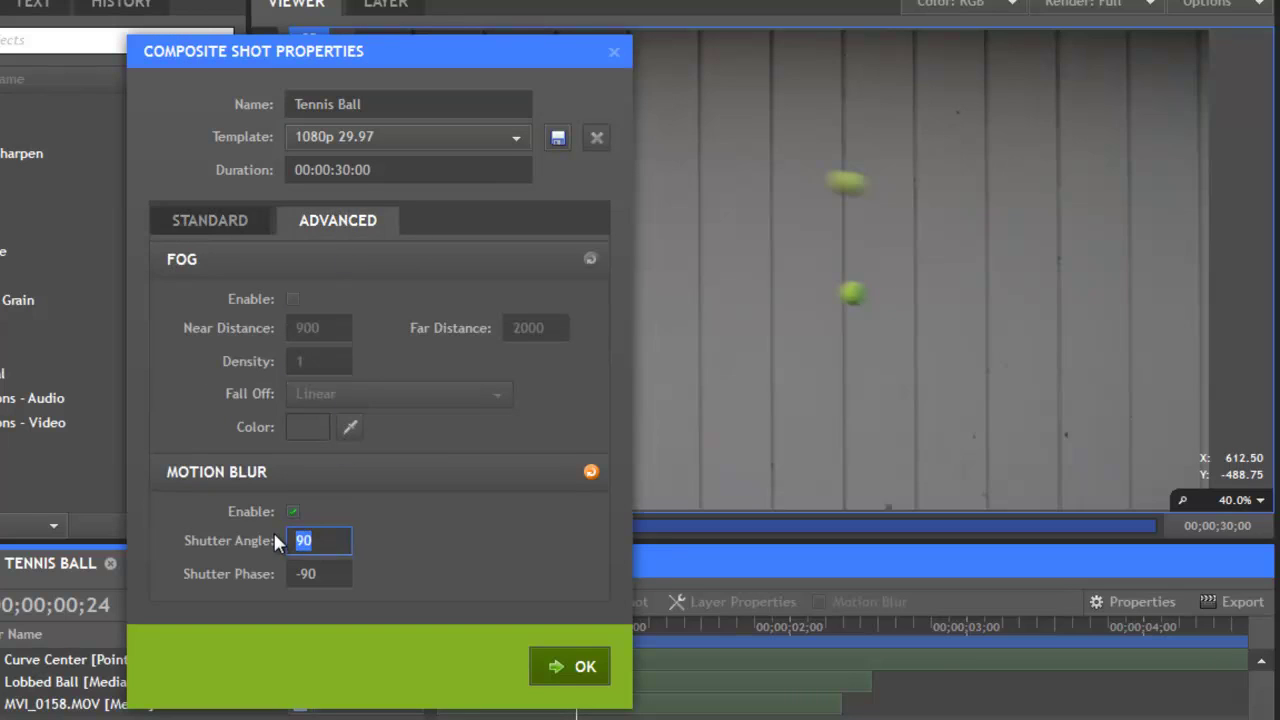
{"action": "type", "text": "180"}
{"action": "left_click", "coordinate": [569, 666]}
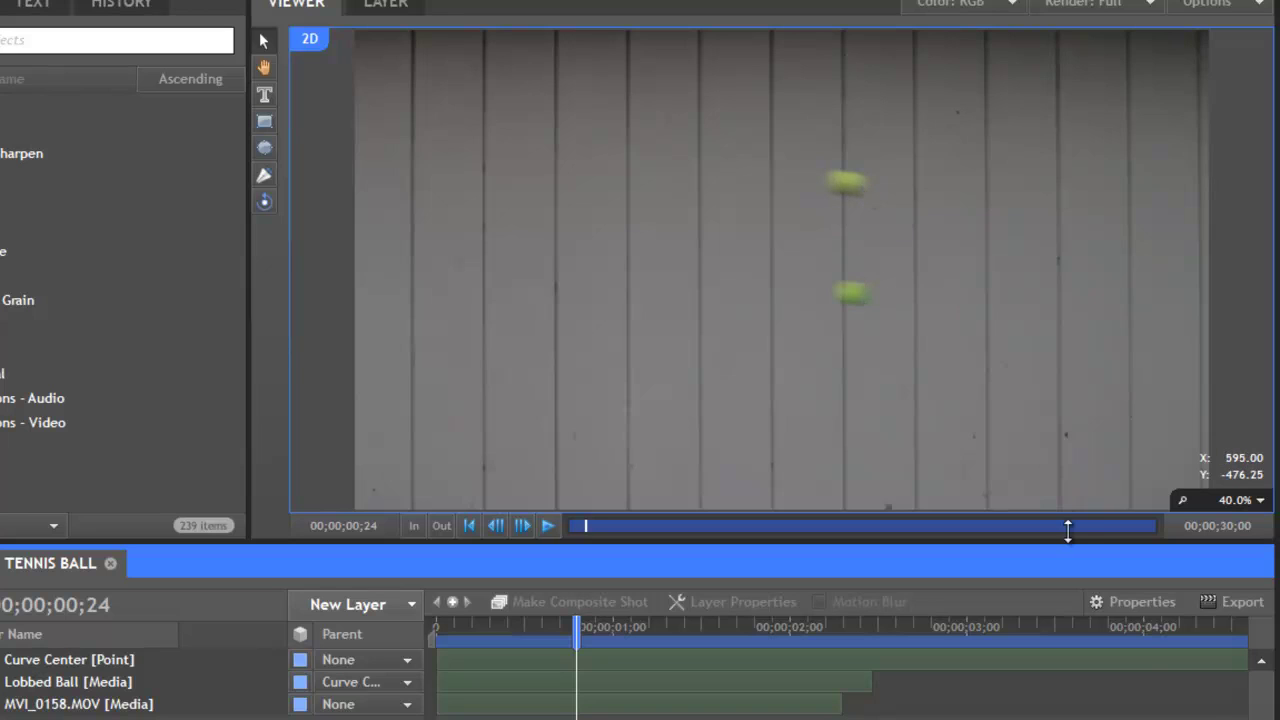
{"action": "left_click", "coordinate": [1145, 604]}
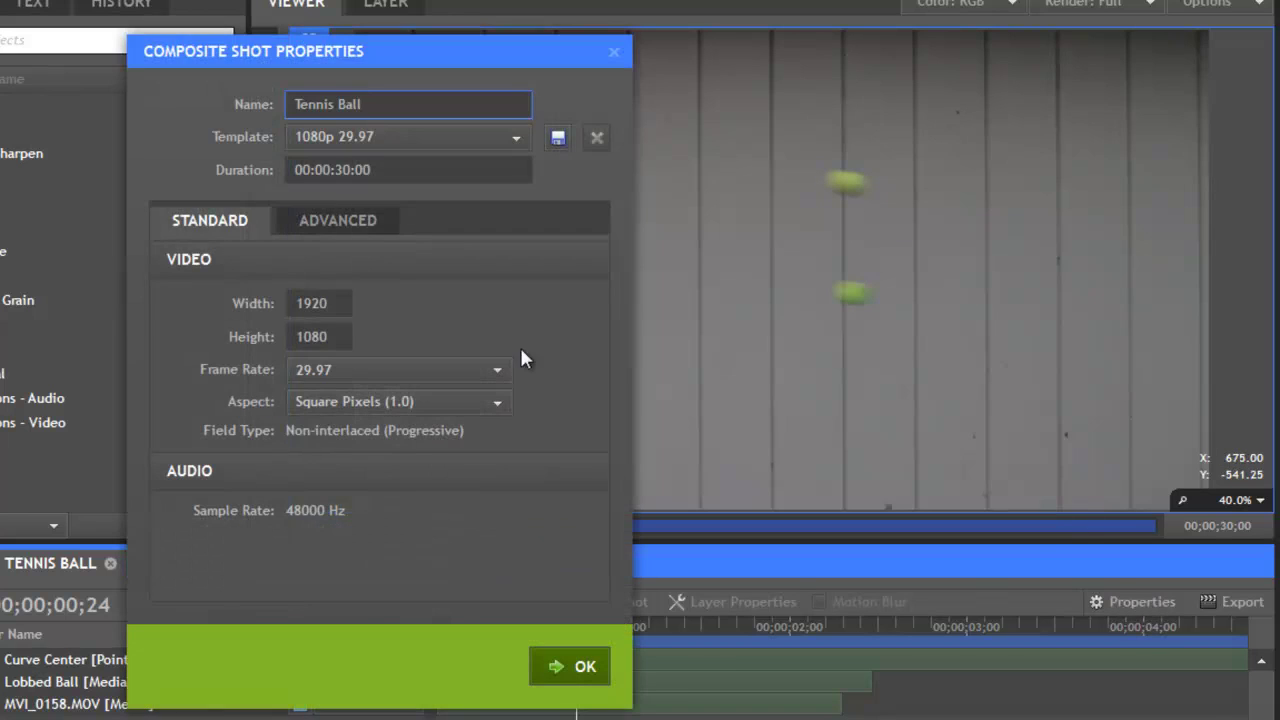
{"action": "left_click", "coordinate": [337, 219]}
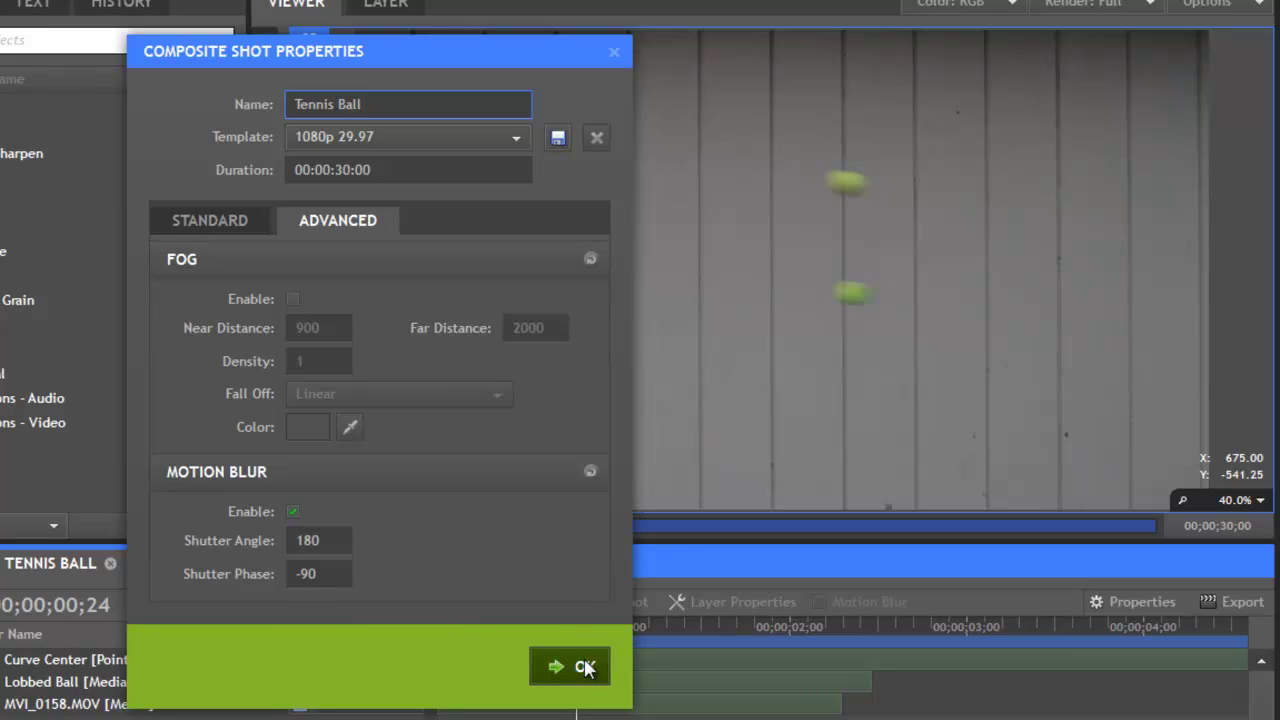
Step: Select the Lobbed Ball layer and change the composite's shutter phase from -90 to 90
{"action": "left_click", "coordinate": [612, 53]}
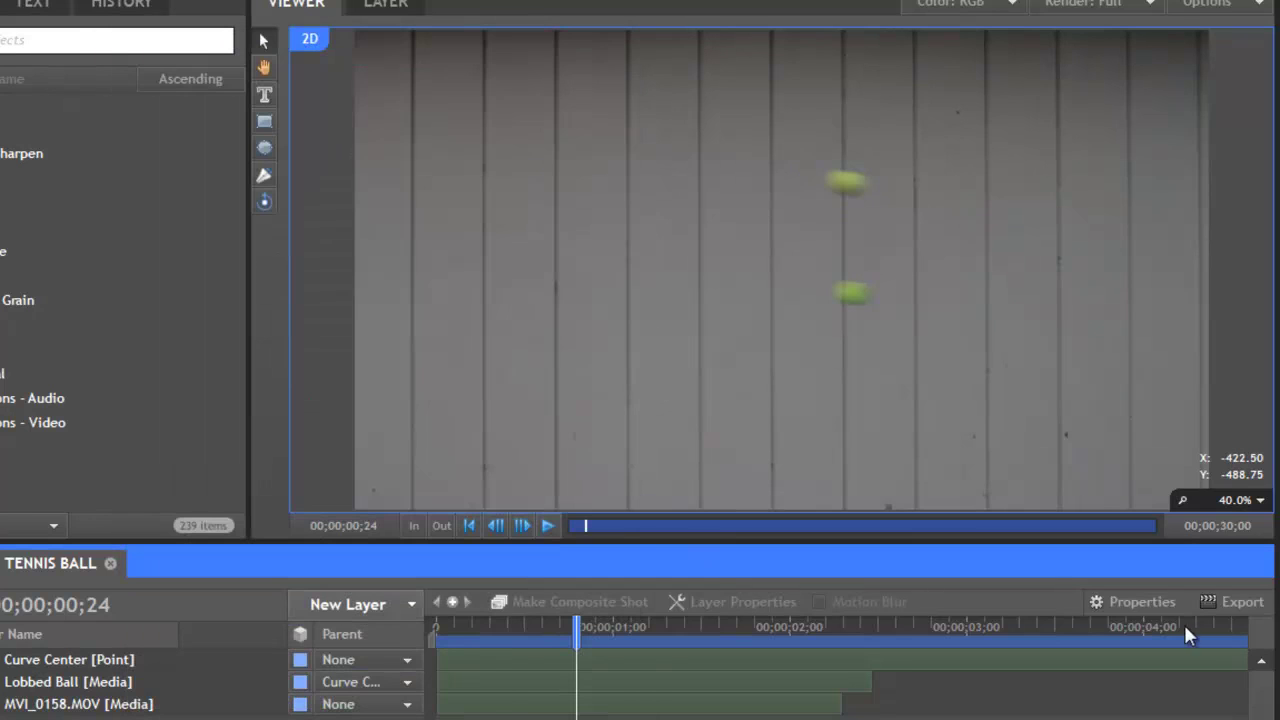
{"action": "left_click", "coordinate": [40, 684]}
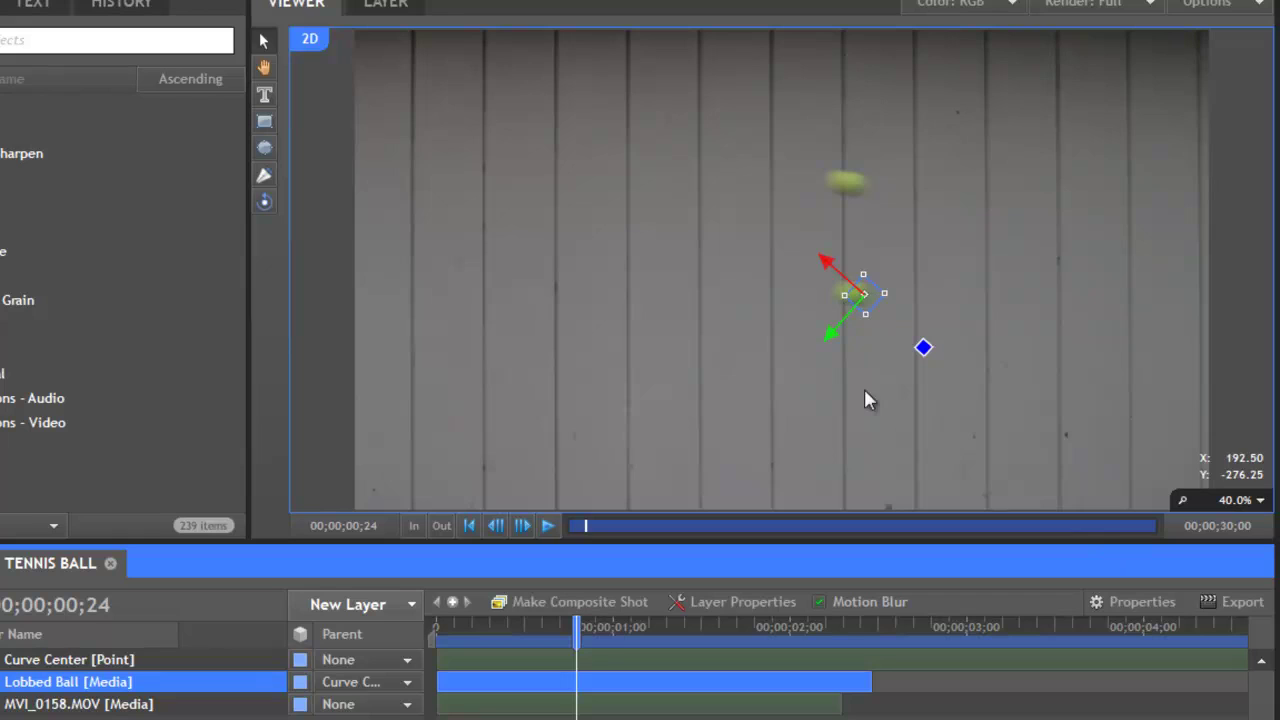
{"action": "left_click", "coordinate": [1140, 602]}
{"action": "left_click", "coordinate": [328, 220]}
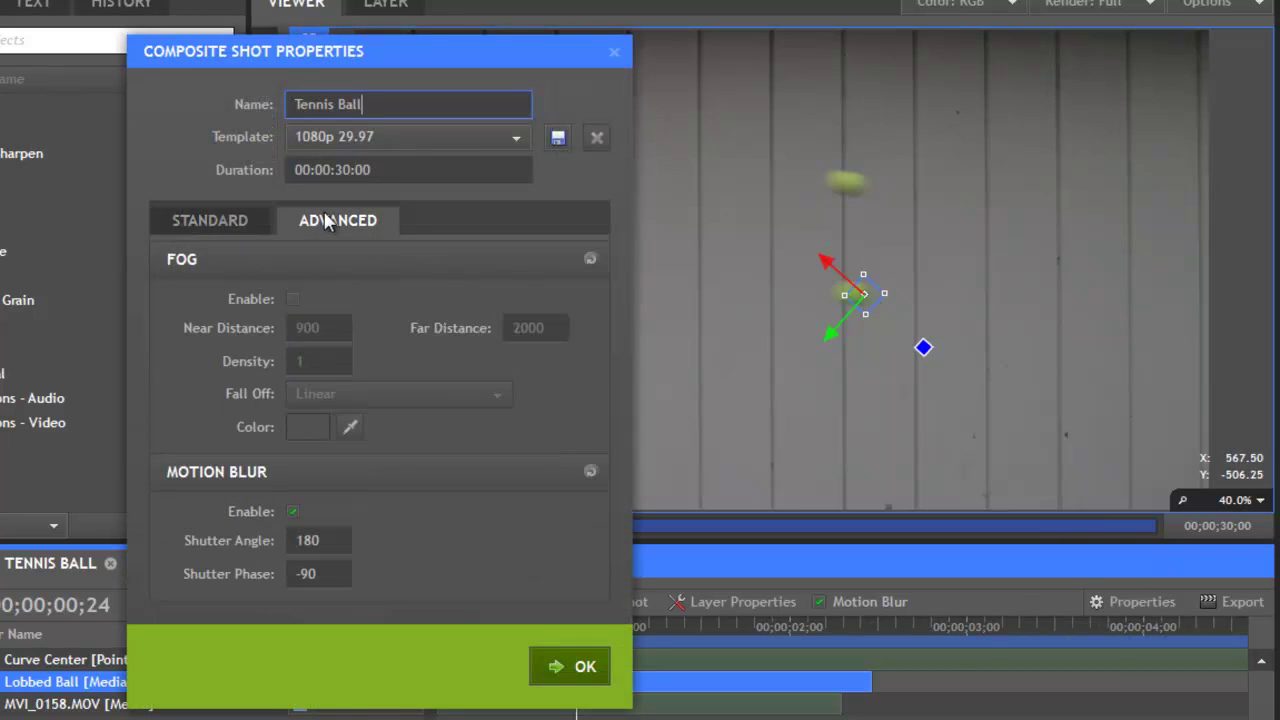
{"action": "left_click", "coordinate": [322, 575]}
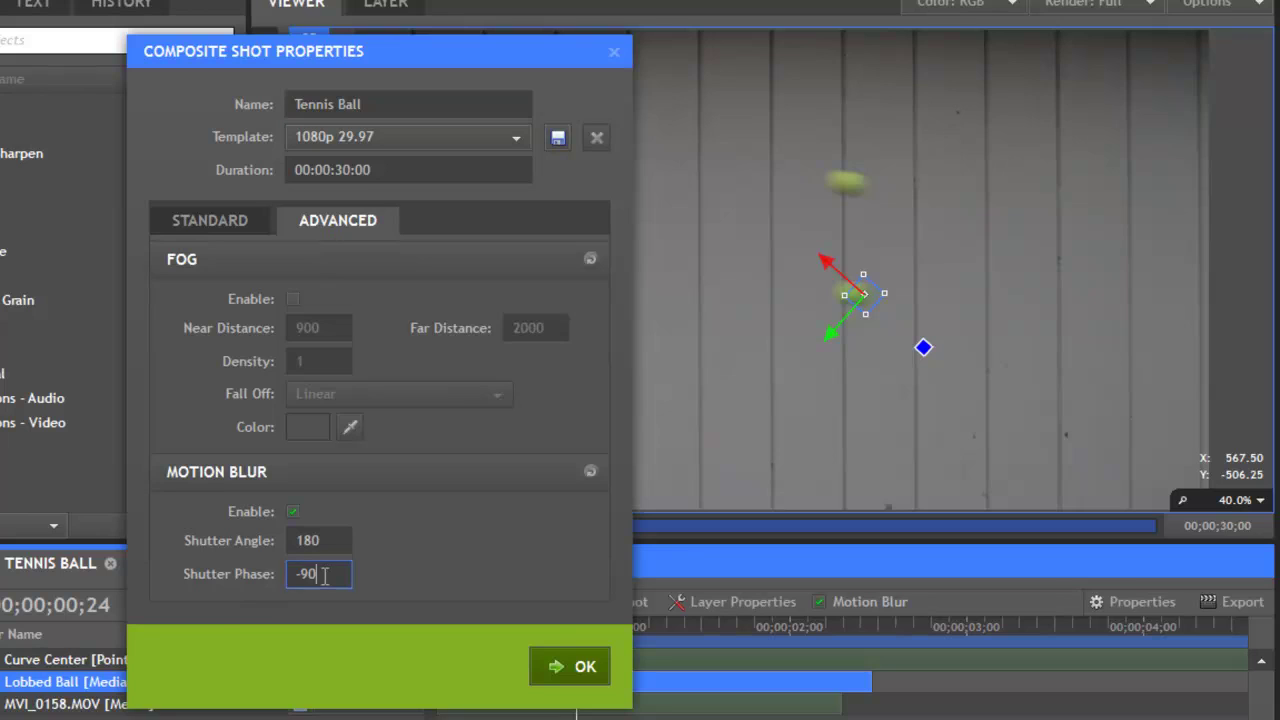
{"action": "left_click_drag", "start_coordinate": [323, 576], "coordinate": [275, 578]}
{"action": "left_click", "coordinate": [583, 667]}
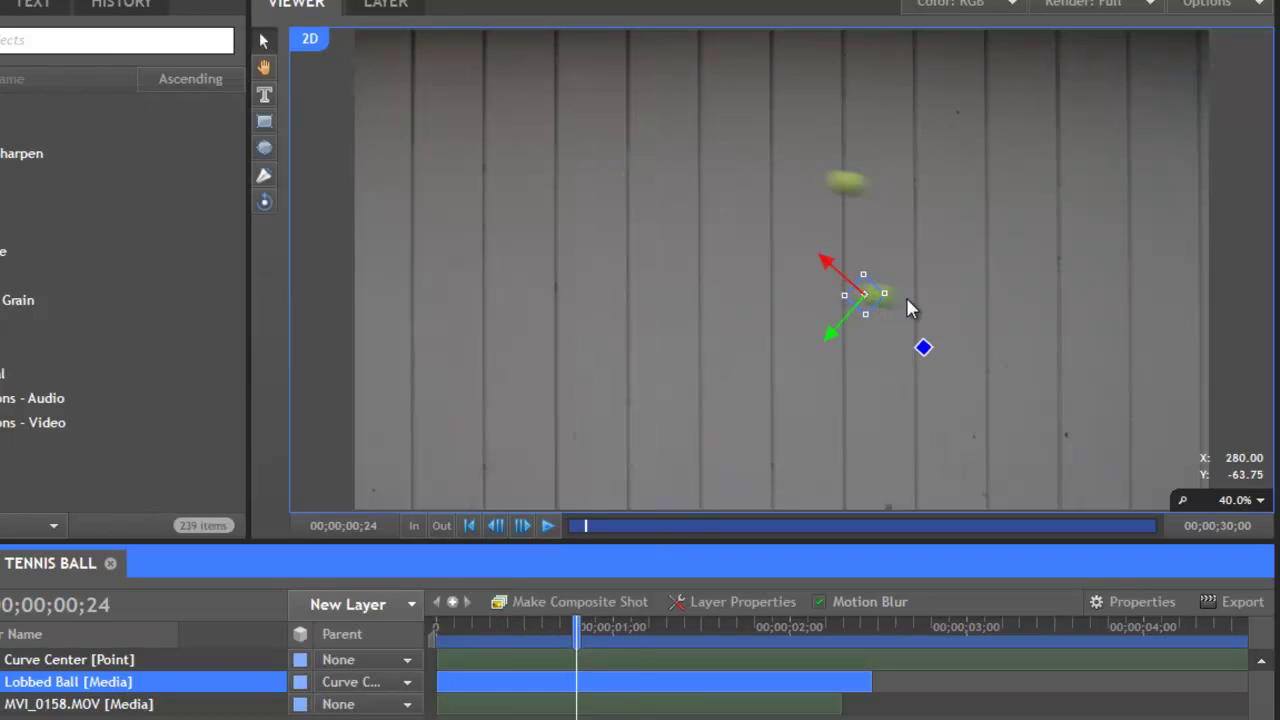
Step: Reopen the composite's Advanced properties and set the shutter phase to 0
{"action": "left_click", "coordinate": [1138, 603]}
{"action": "left_click", "coordinate": [323, 222]}
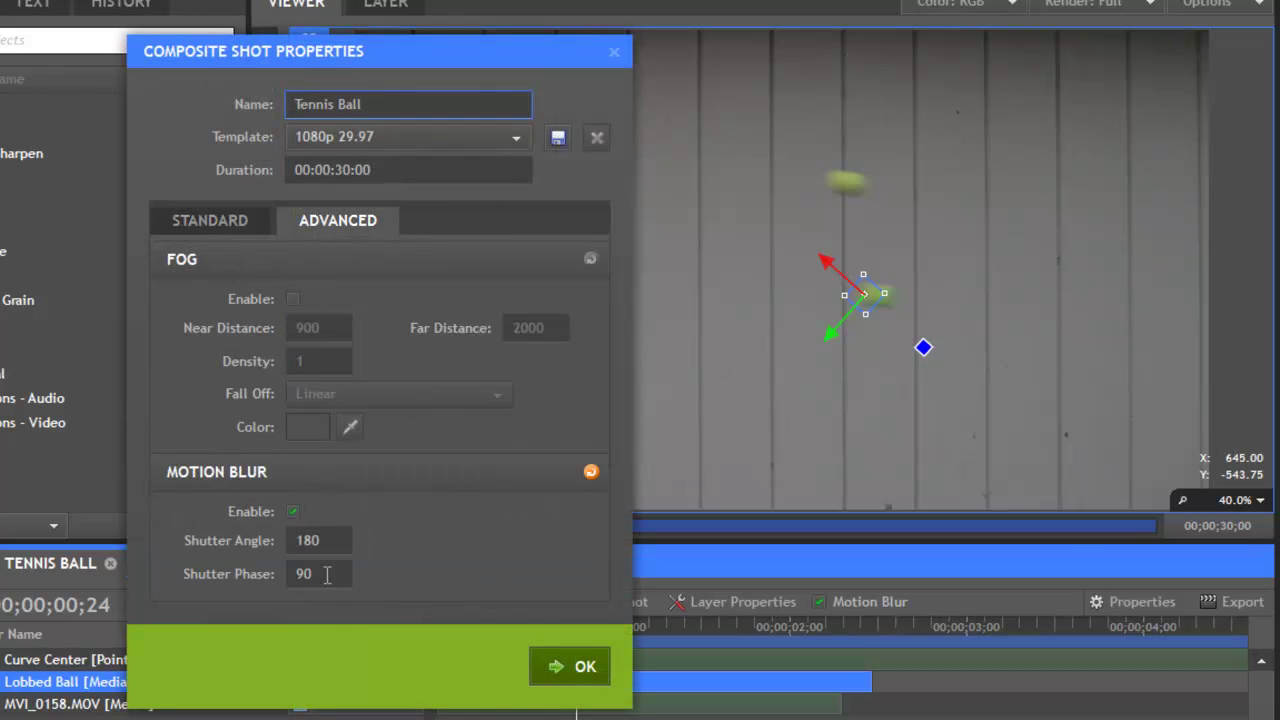
{"action": "left_click_drag", "start_coordinate": [330, 573], "coordinate": [276, 572]}
{"action": "type", "text": "0"}
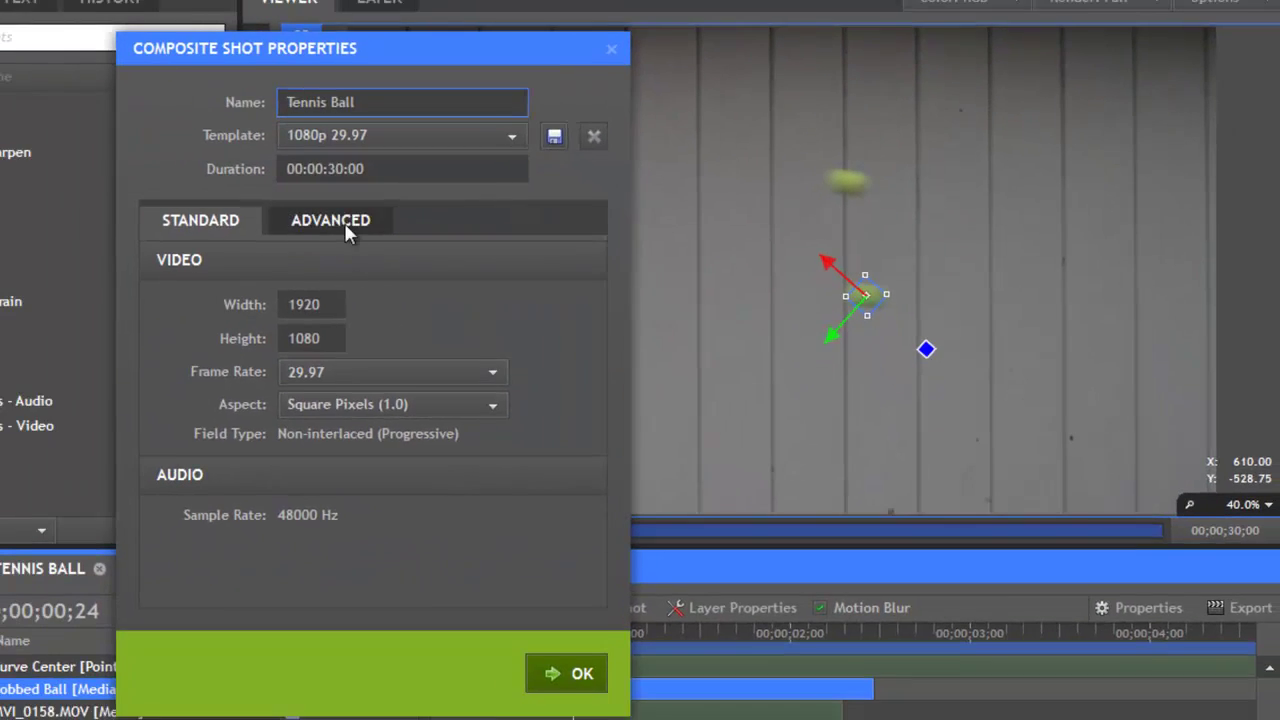
Step: In the Advanced tab, replace the shutter phase 0 with -90
{"action": "left_click", "coordinate": [348, 232]}
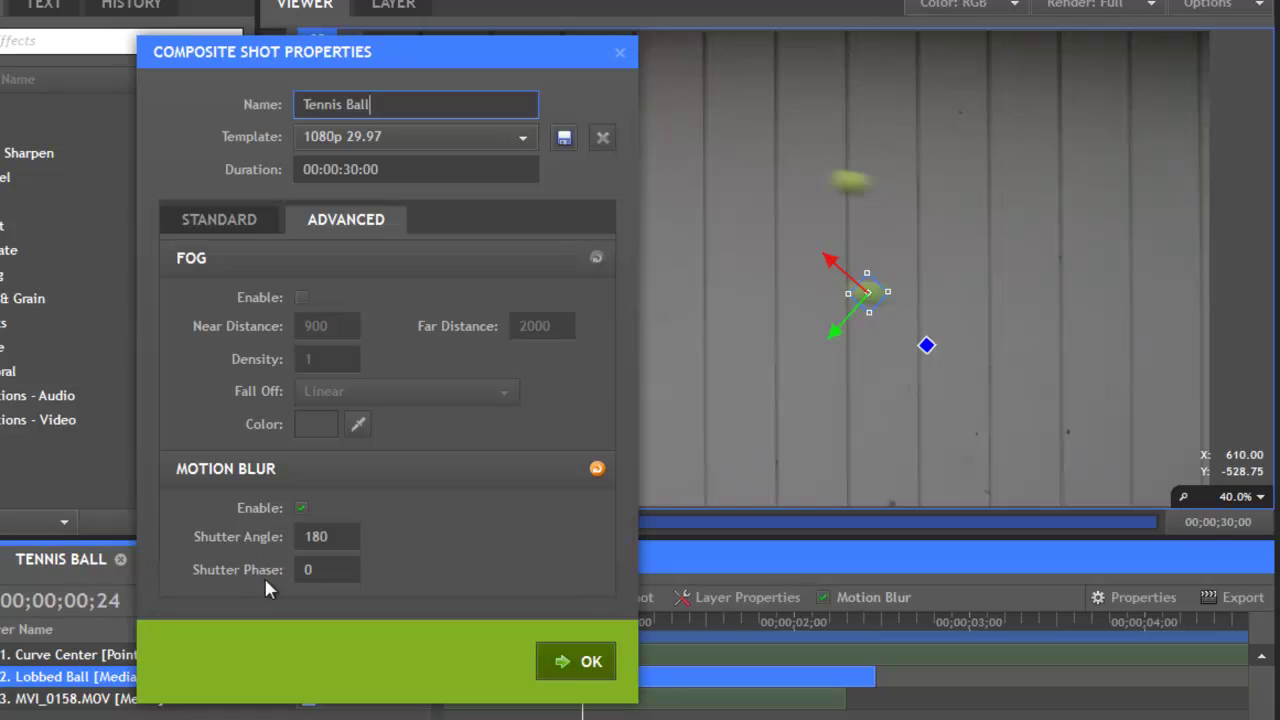
{"action": "left_click", "coordinate": [326, 572]}
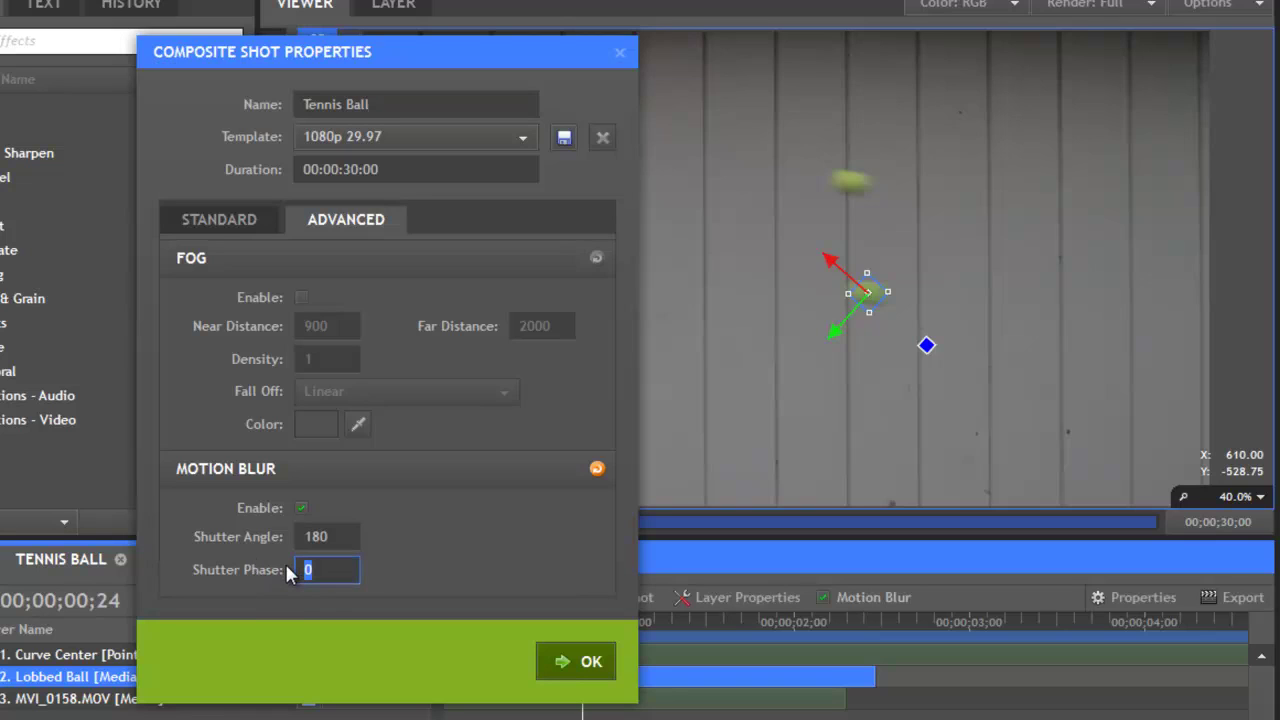
{"action": "type", "text": "-"}
{"action": "type", "text": "90"}
Step: Apply the -90 shutter phase and switch off motion blur in the viewer preview
{"action": "left_click", "coordinate": [562, 662]}
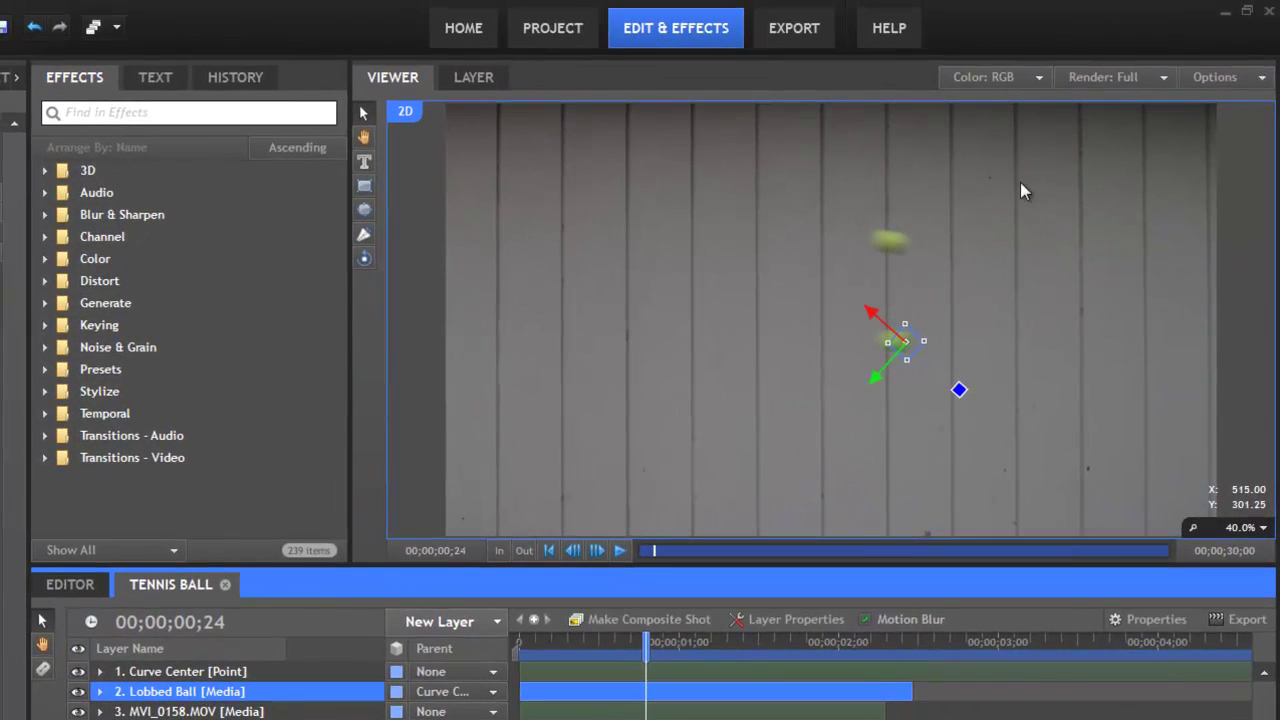
{"action": "left_click", "coordinate": [1145, 77]}
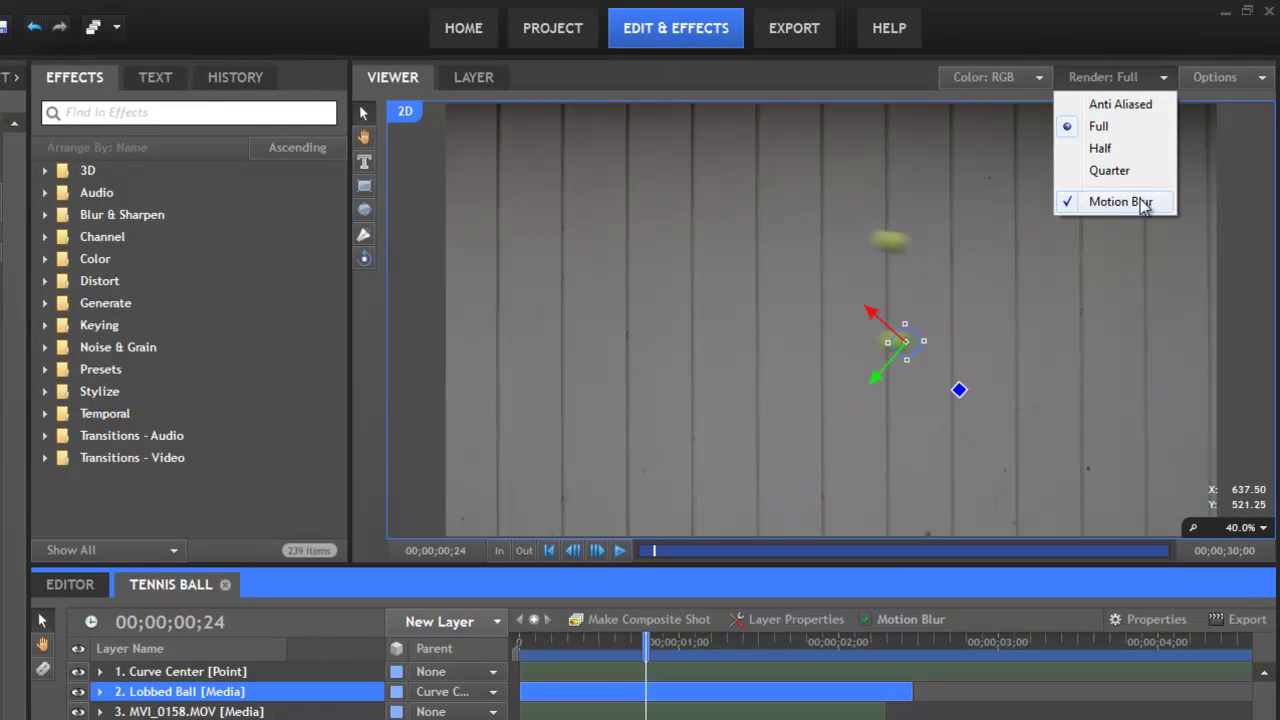
{"action": "left_click", "coordinate": [1069, 203]}
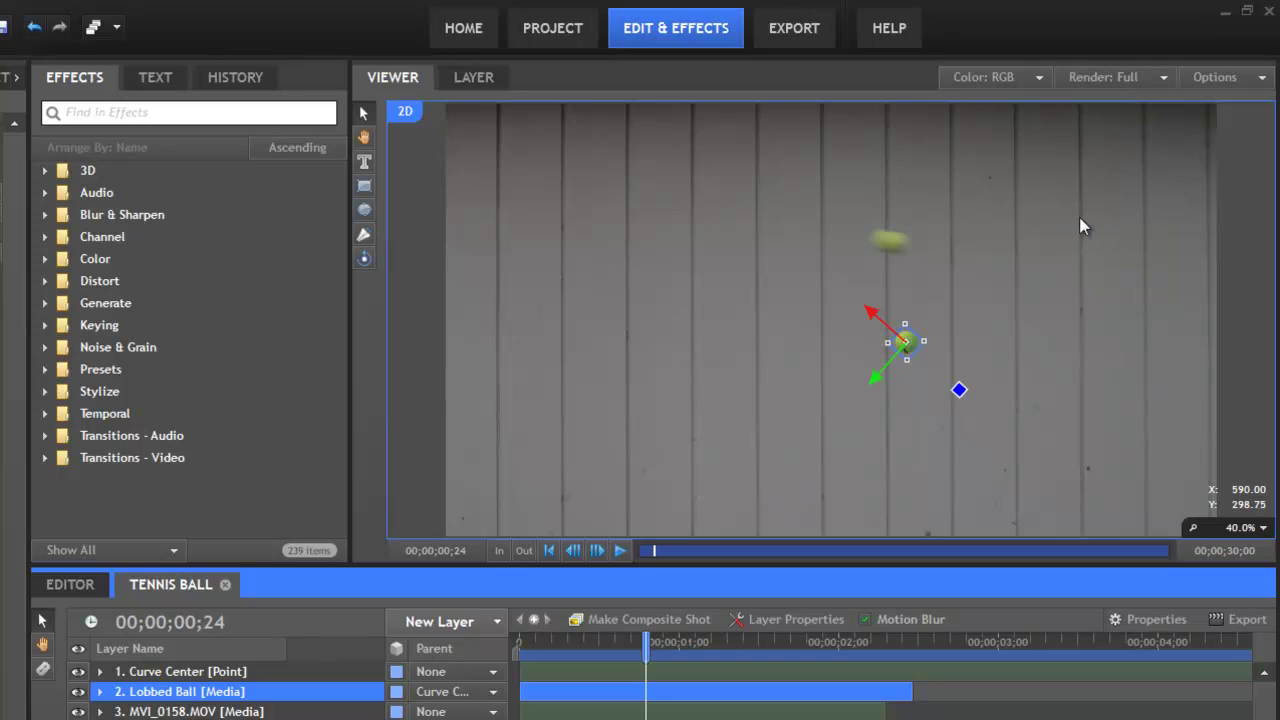
Step: Deselect the Lobbed Ball layer and re-enable motion blur in the viewer preview
{"action": "left_click", "coordinate": [989, 326]}
{"action": "left_click", "coordinate": [1130, 78]}
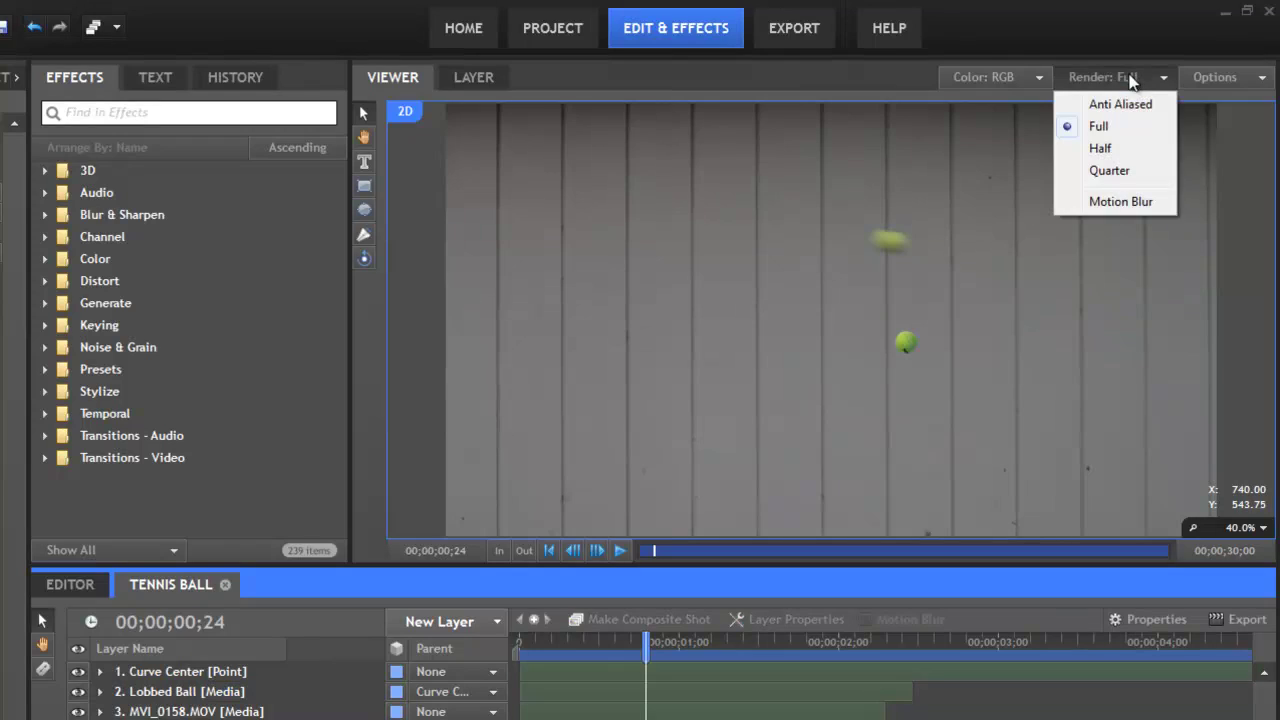
{"action": "left_click", "coordinate": [1072, 201]}
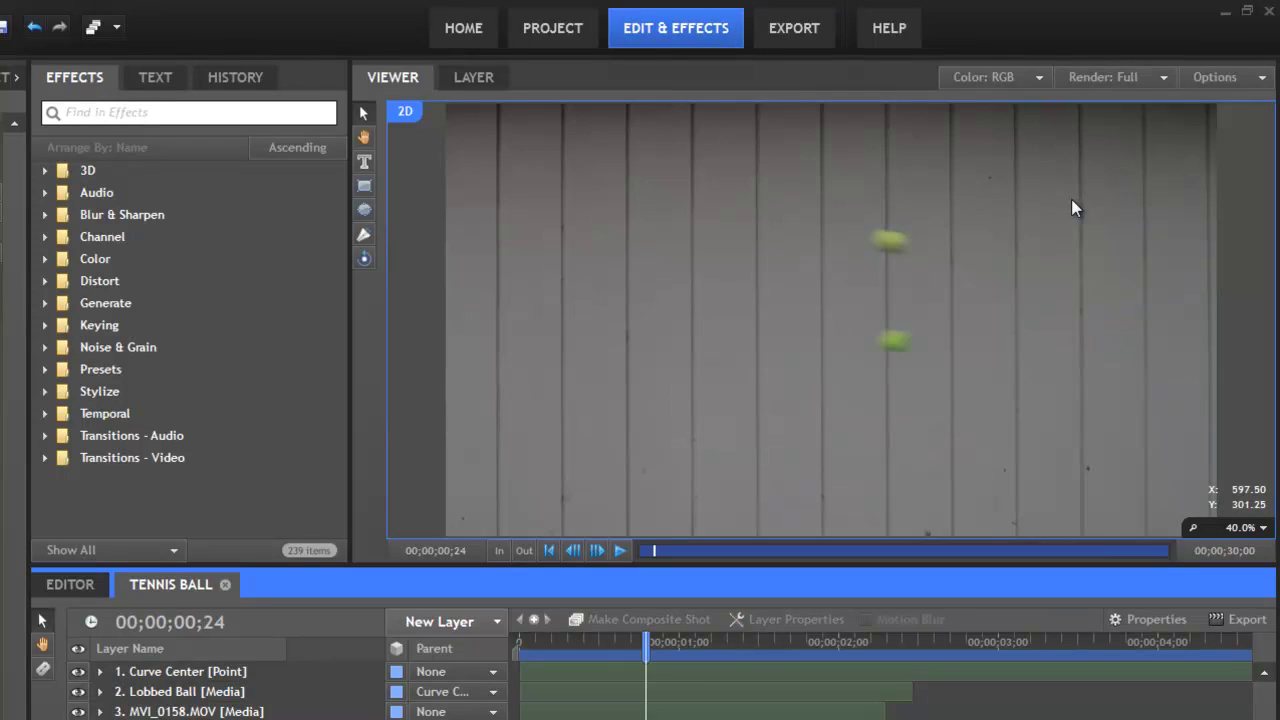
{"action": "left_click", "coordinate": [1159, 76]}
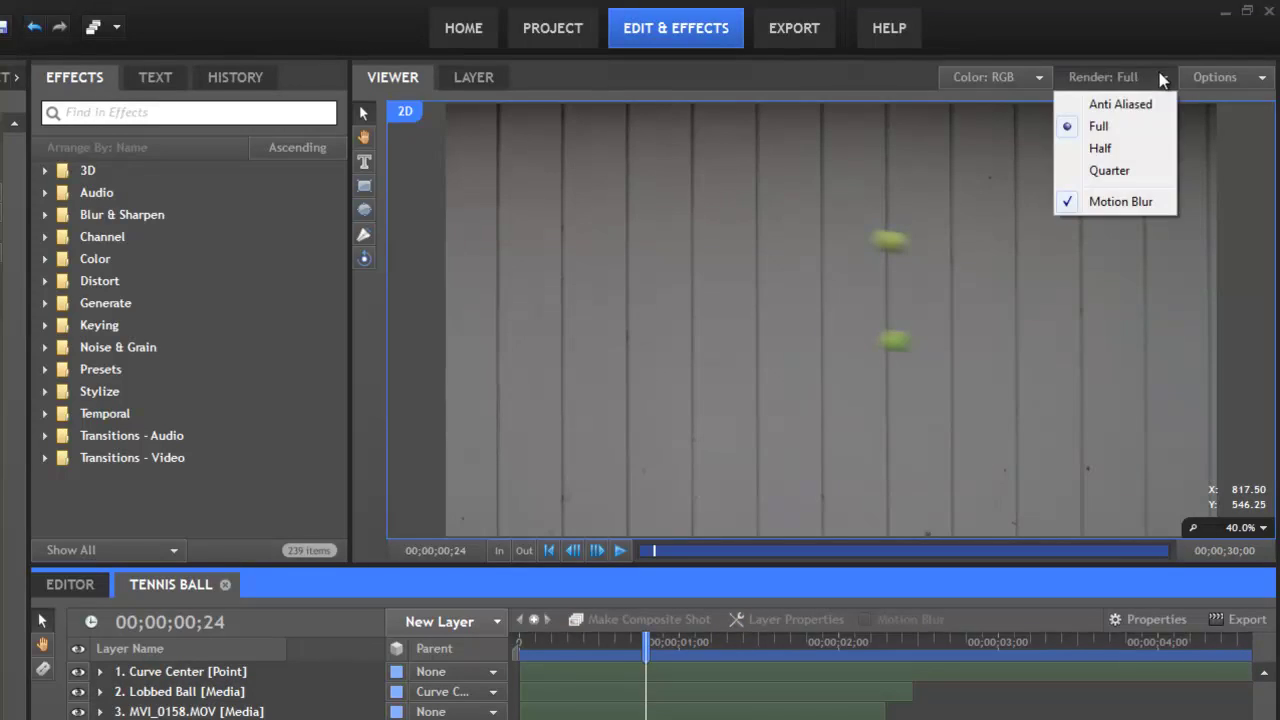
{"action": "left_click", "coordinate": [1121, 201]}
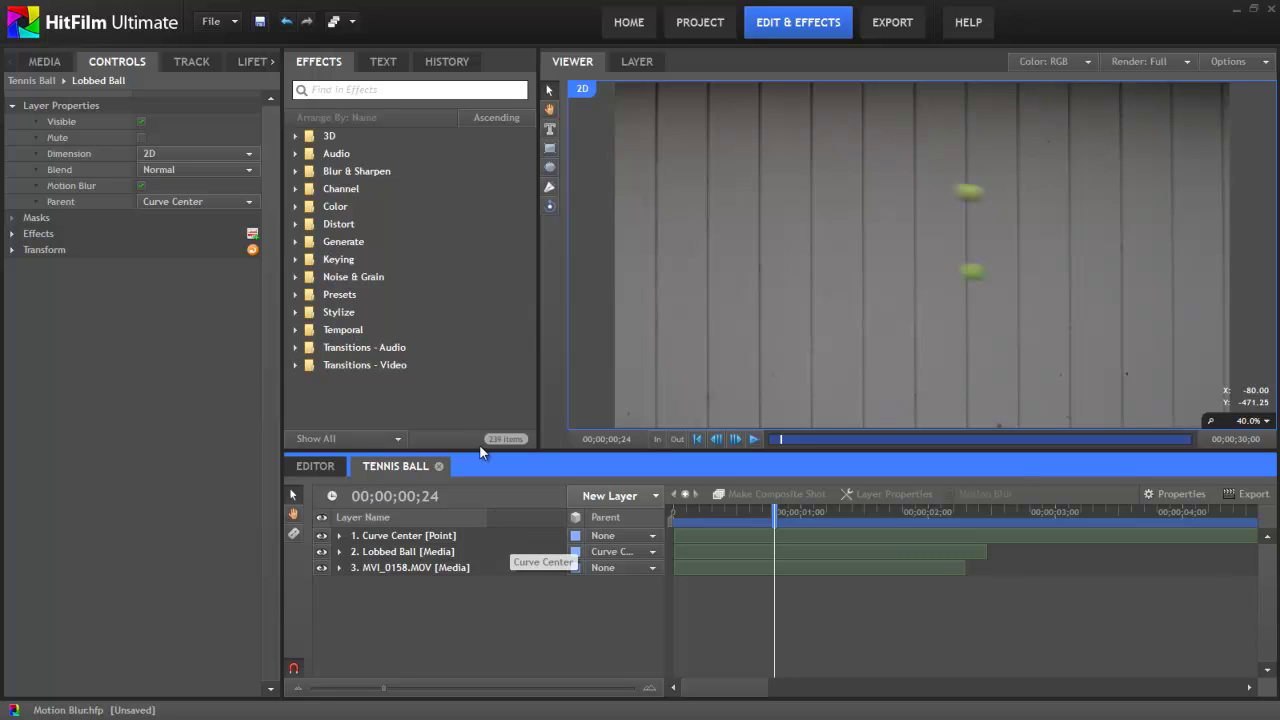
Step: Compare the preview with motion blur off once more, then leave it enabled
{"action": "left_click", "coordinate": [1184, 64]}
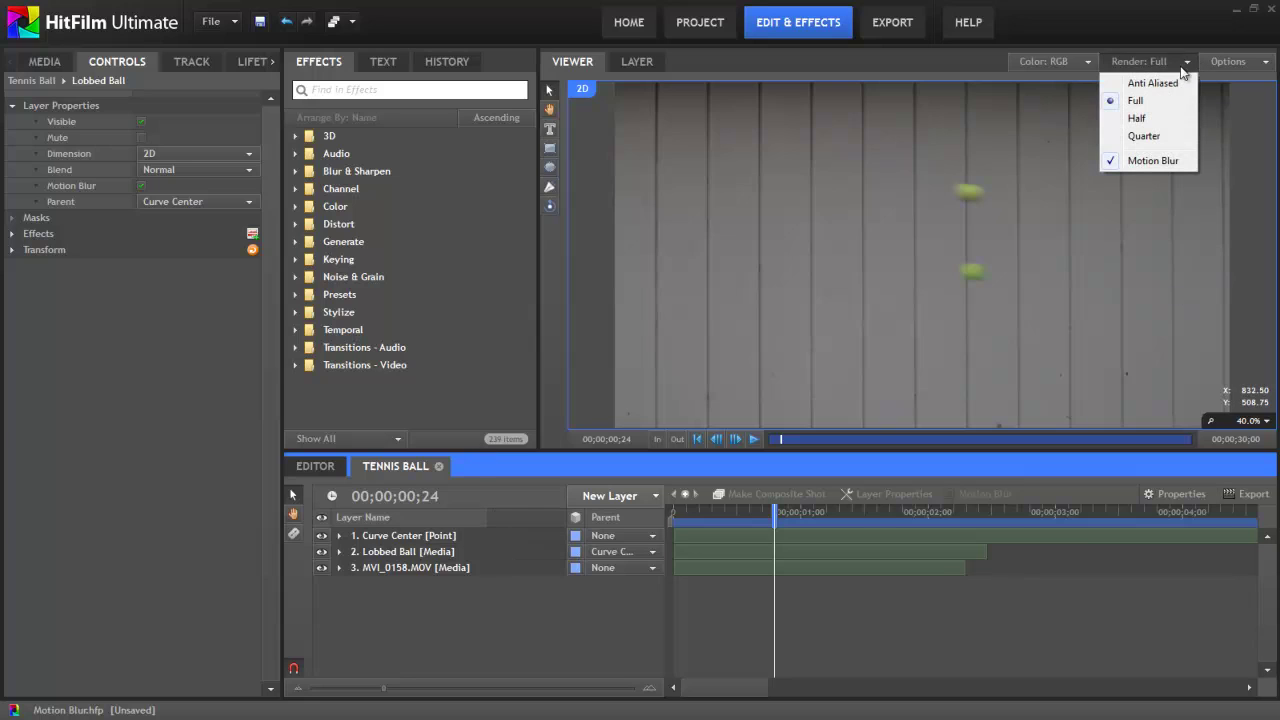
{"action": "left_click", "coordinate": [1145, 162]}
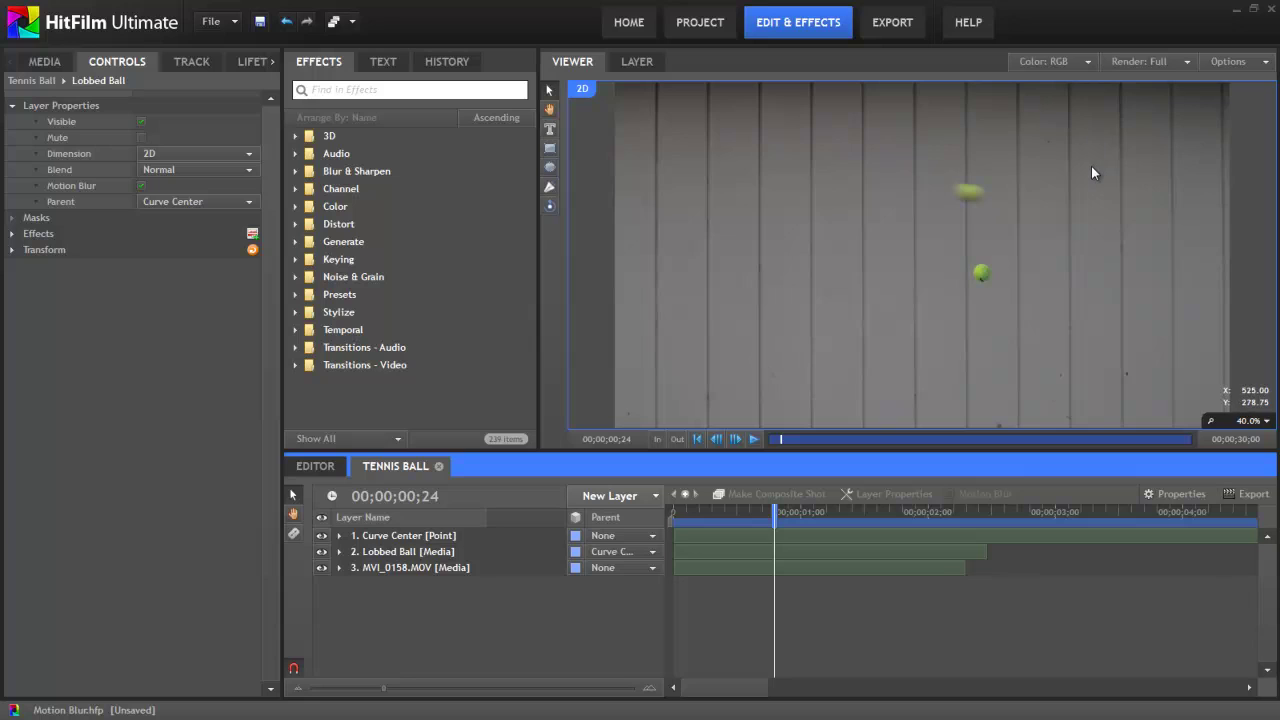
{"action": "left_click", "coordinate": [1187, 62]}
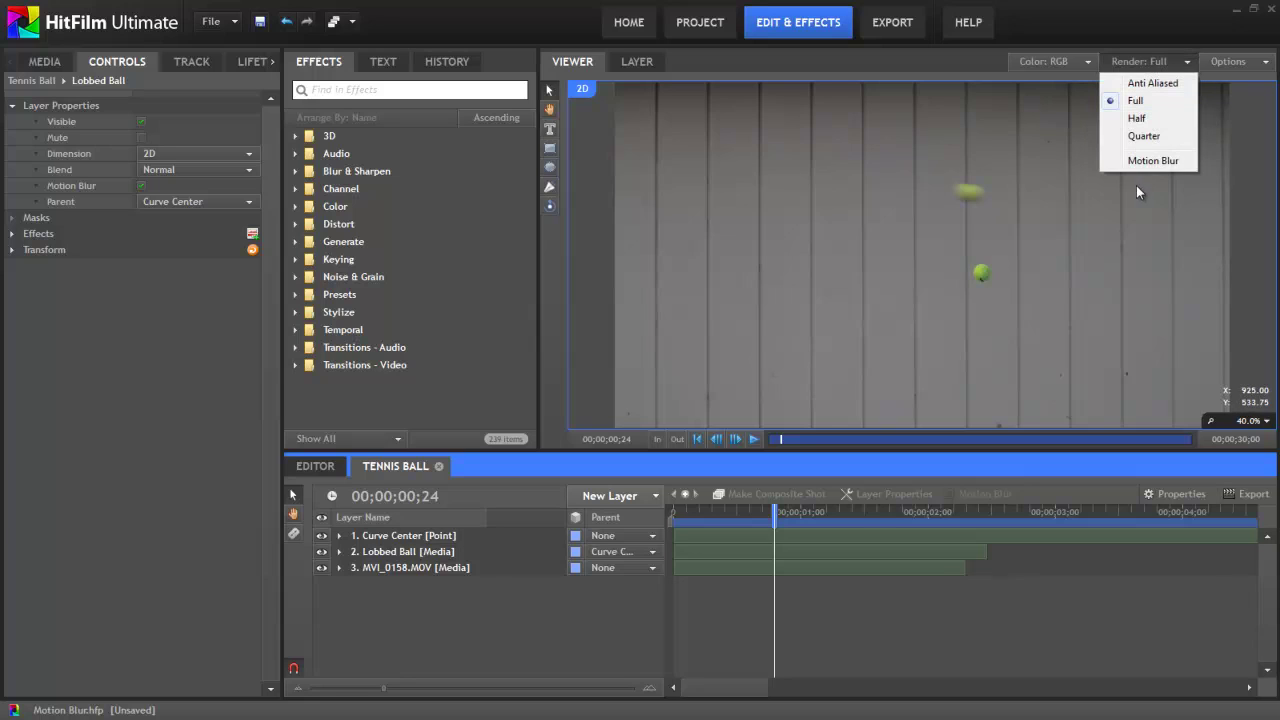
{"action": "left_click", "coordinate": [1148, 162]}
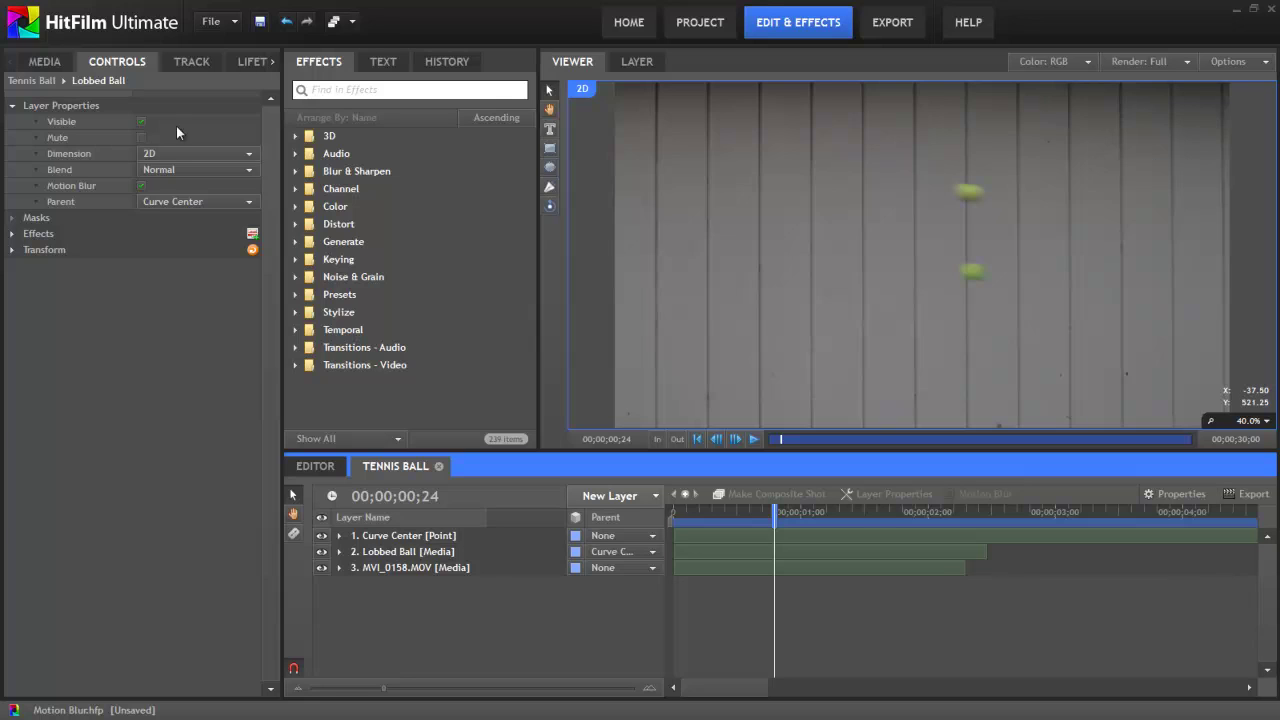
Step: Expand the Lobbed Ball layer's Transform group in the Controls panel to review its values
{"action": "left_click", "coordinate": [12, 250]}
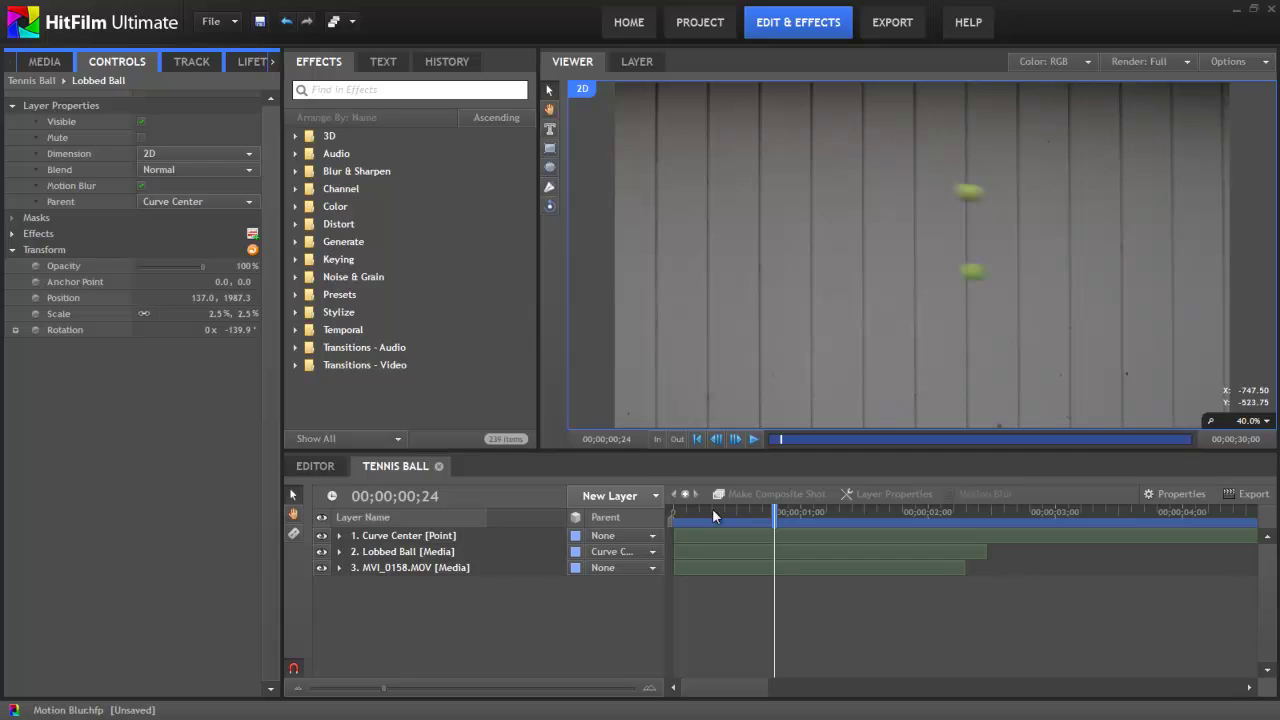
Step: Select MVI_0158.MOV, hide Lobbed Ball, and inspect the clip's Layer Properties and Transform
{"action": "left_click", "coordinate": [407, 567]}
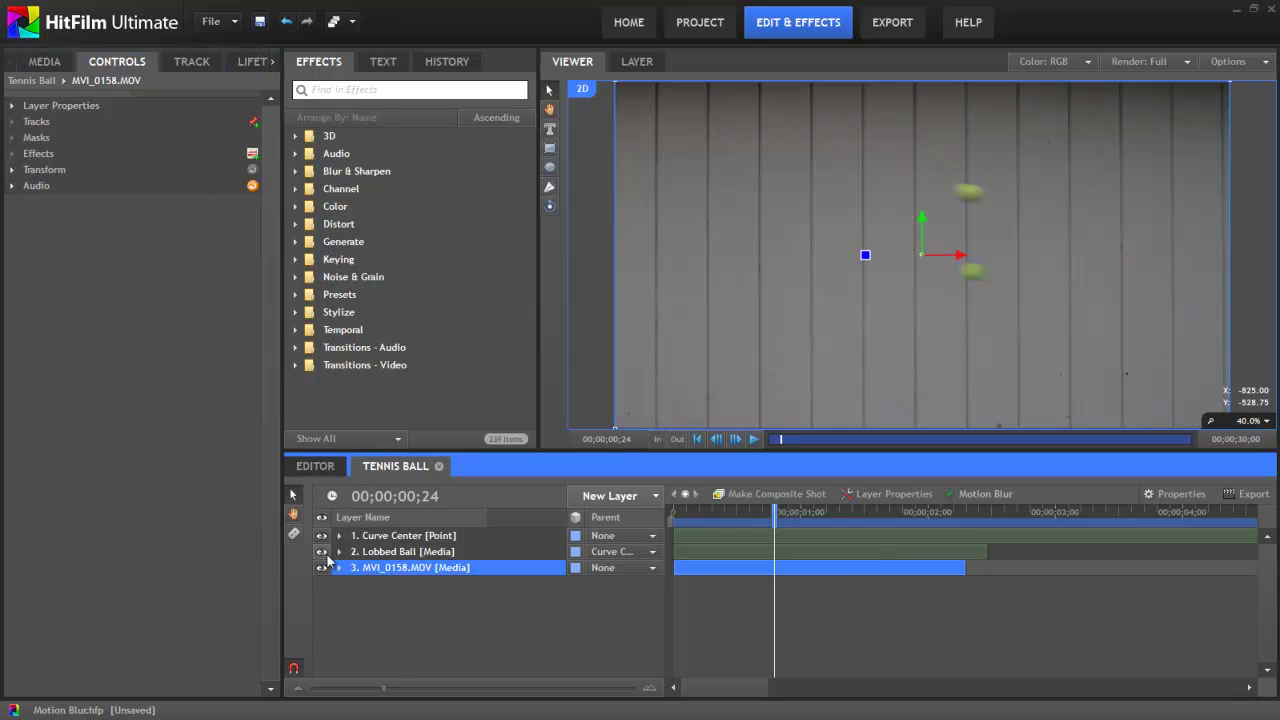
{"action": "left_click", "coordinate": [321, 551]}
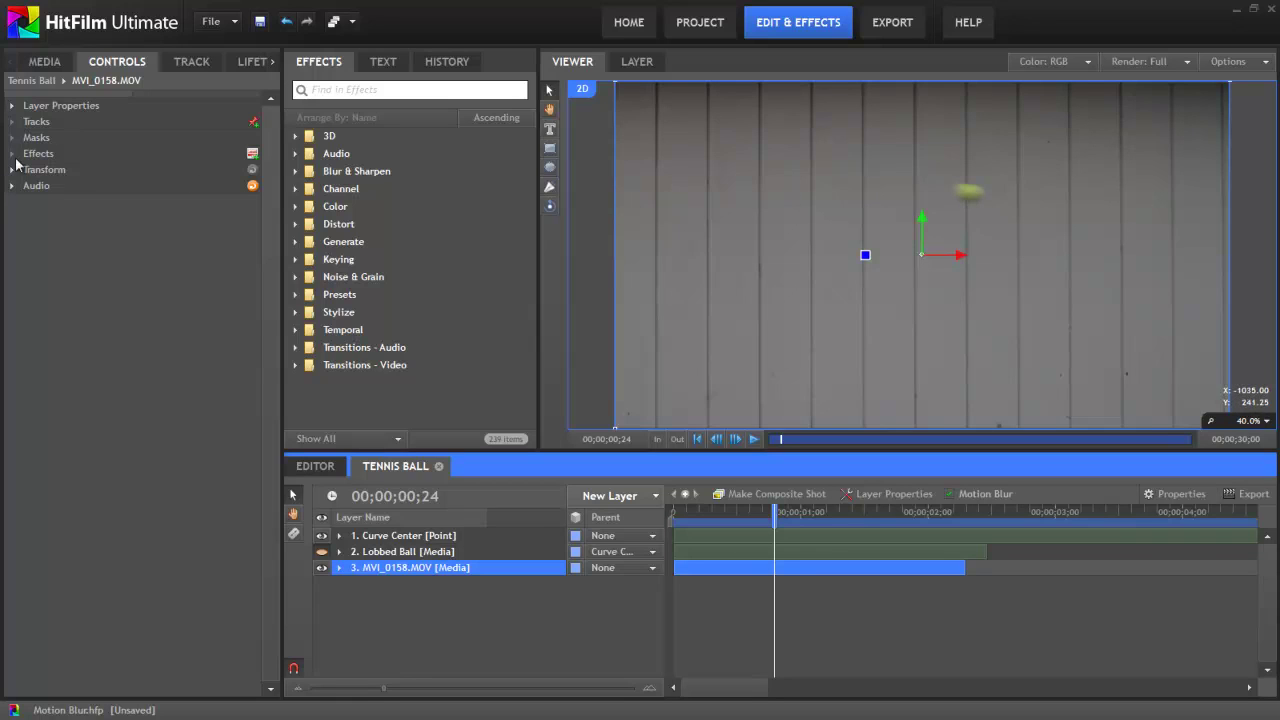
{"action": "left_click", "coordinate": [55, 108]}
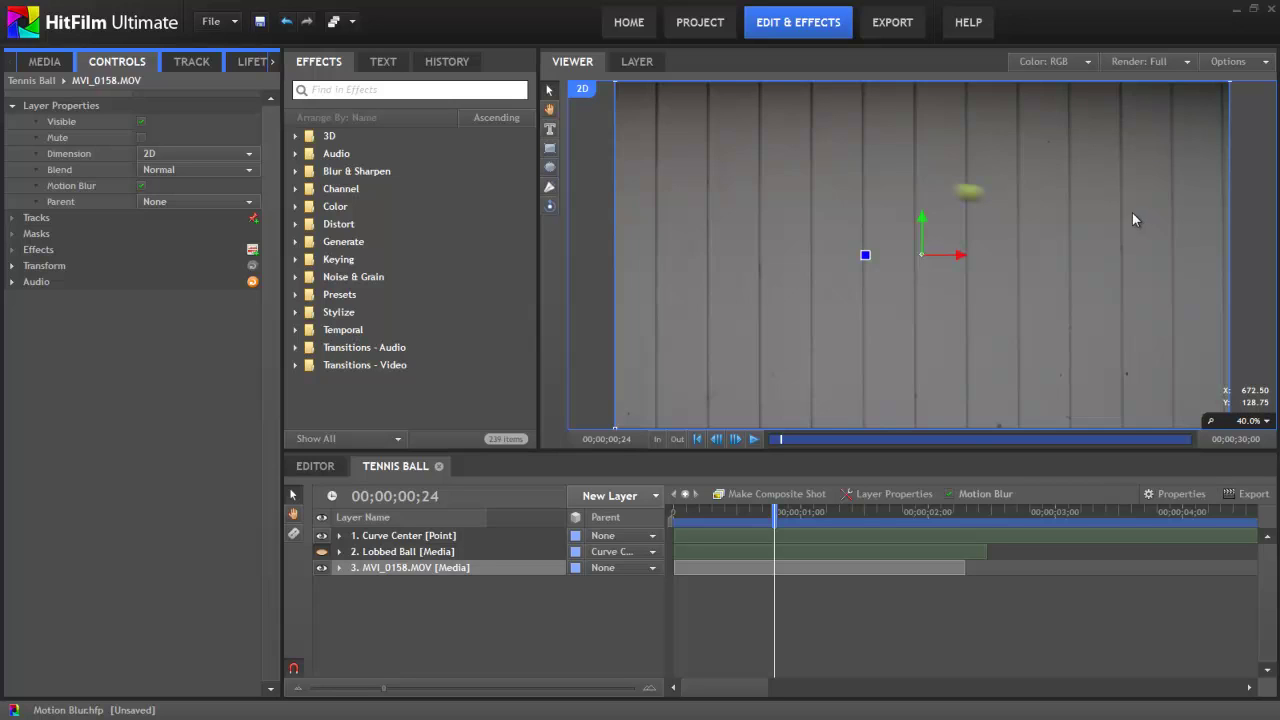
{"action": "left_click", "coordinate": [12, 268]}
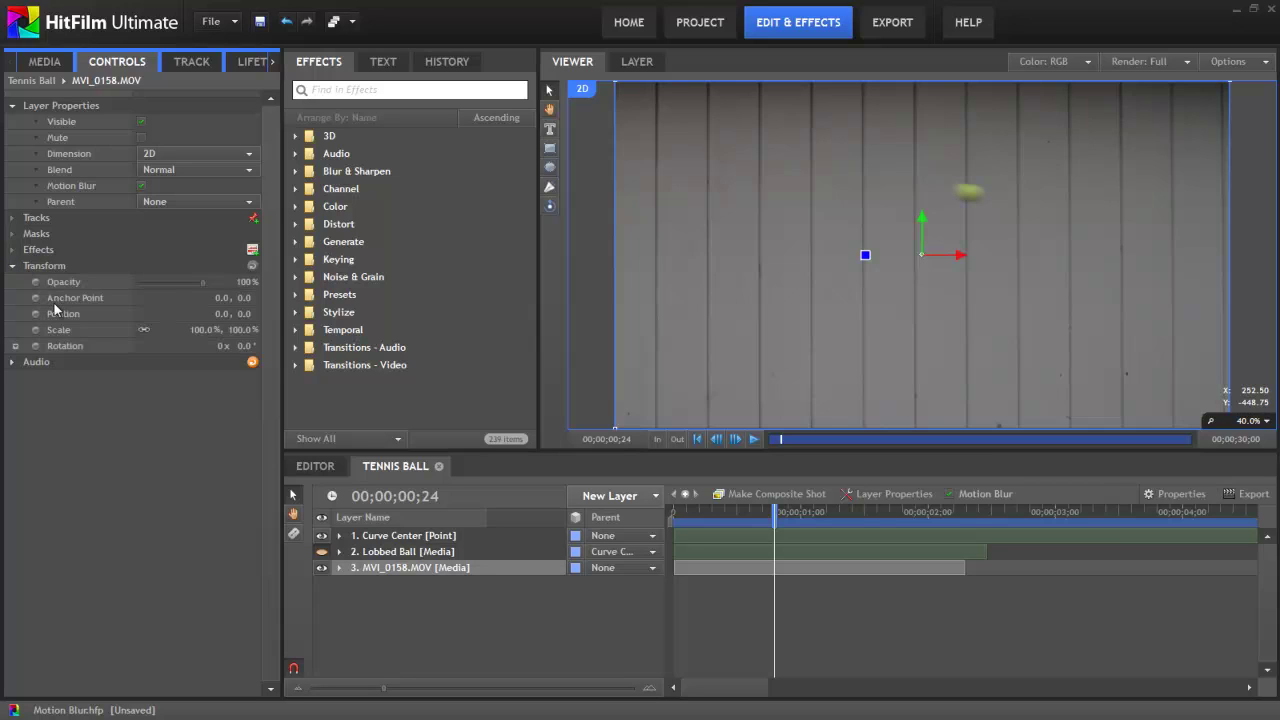
{"action": "left_click", "coordinate": [12, 267]}
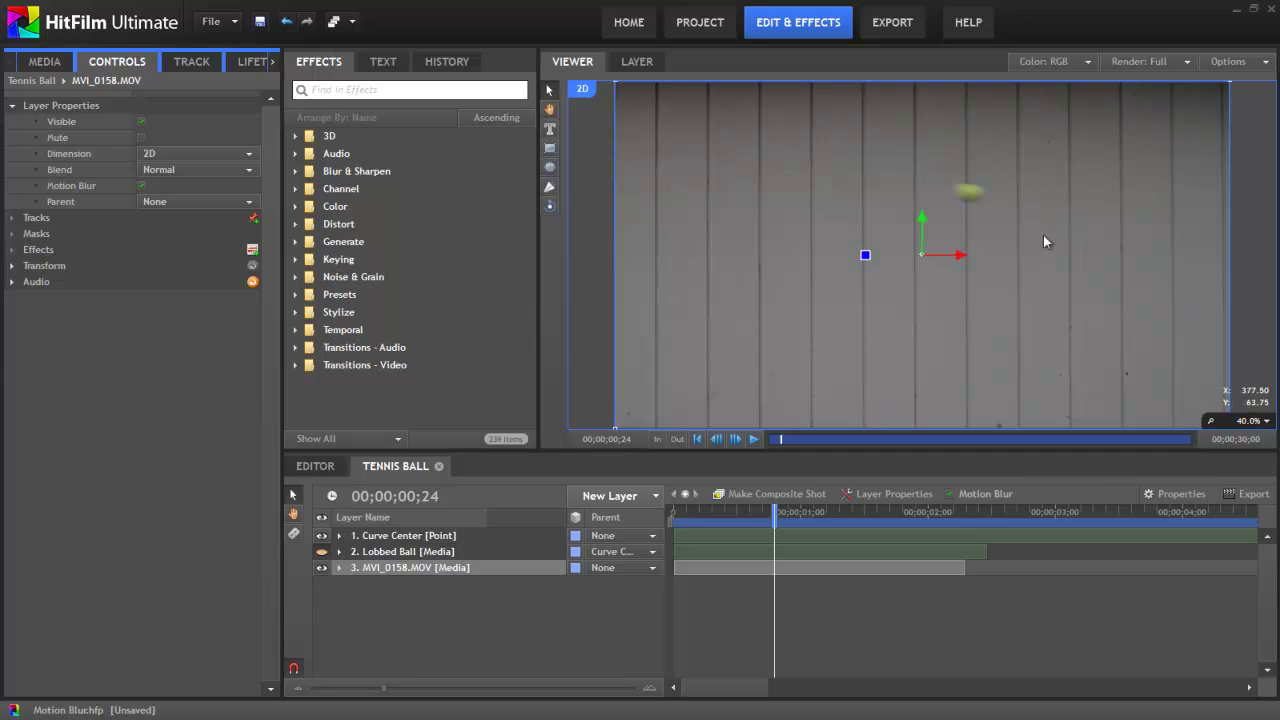
Step: Build Composite Shot 4 from Guitar Frets.mp4 with default settings and play it
{"action": "left_click", "coordinate": [52, 63]}
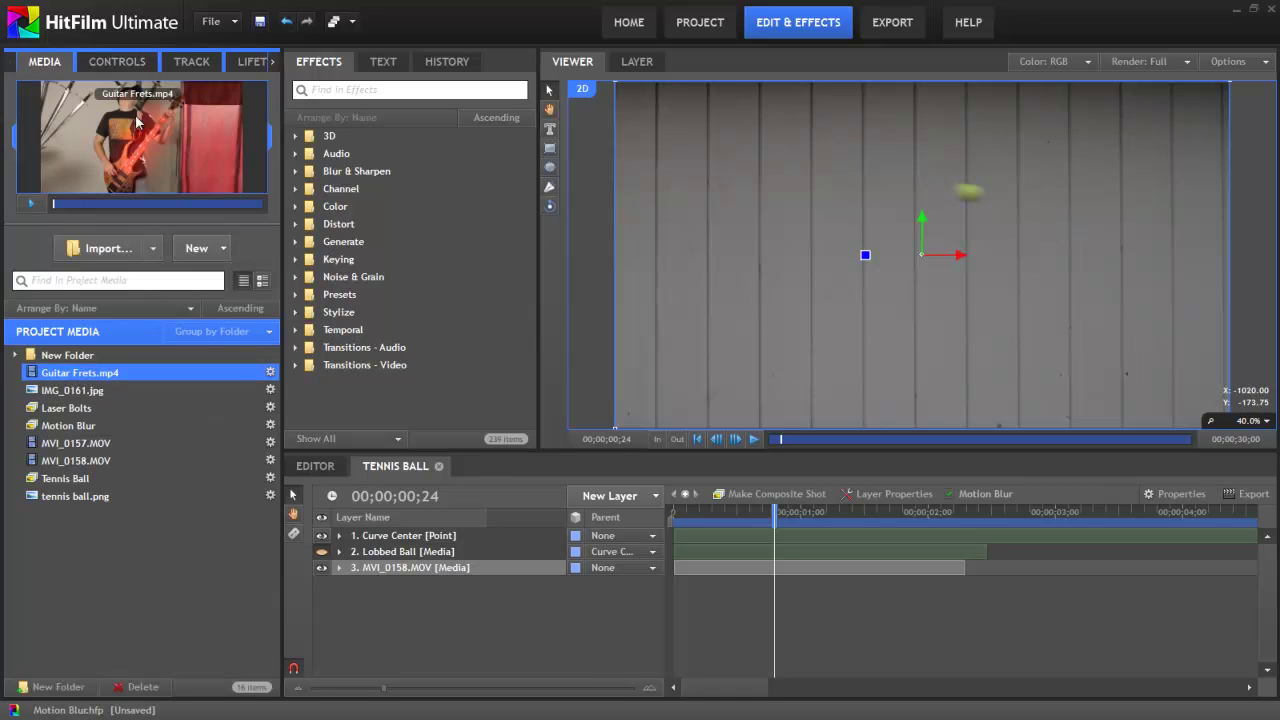
{"action": "right_click", "coordinate": [134, 374]}
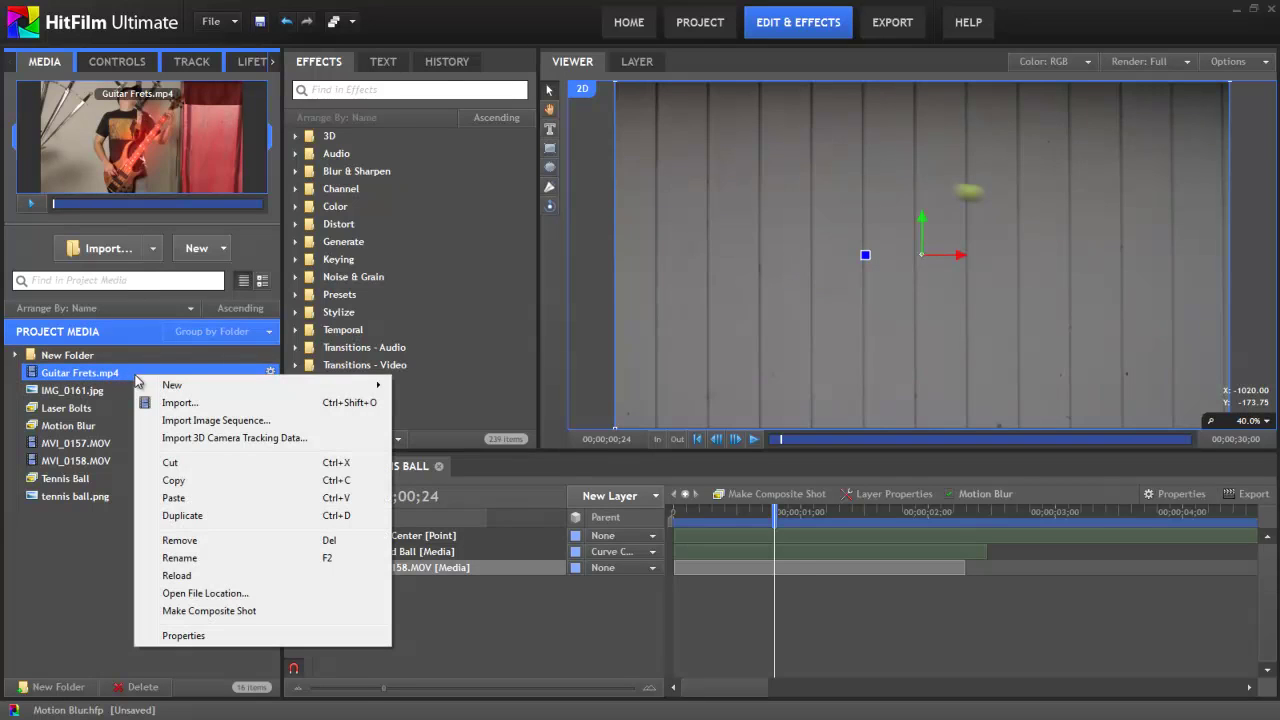
{"action": "left_click", "coordinate": [206, 610]}
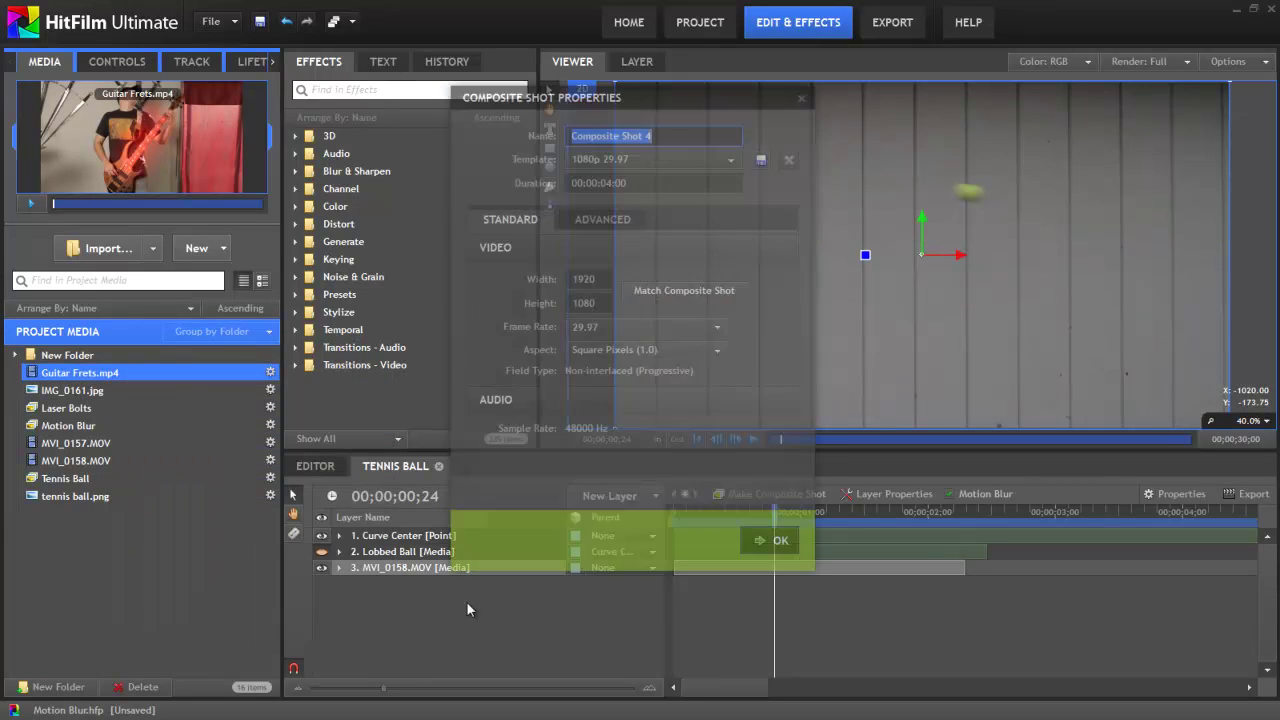
{"action": "left_click", "coordinate": [766, 542]}
{"action": "left_click", "coordinate": [119, 63]}
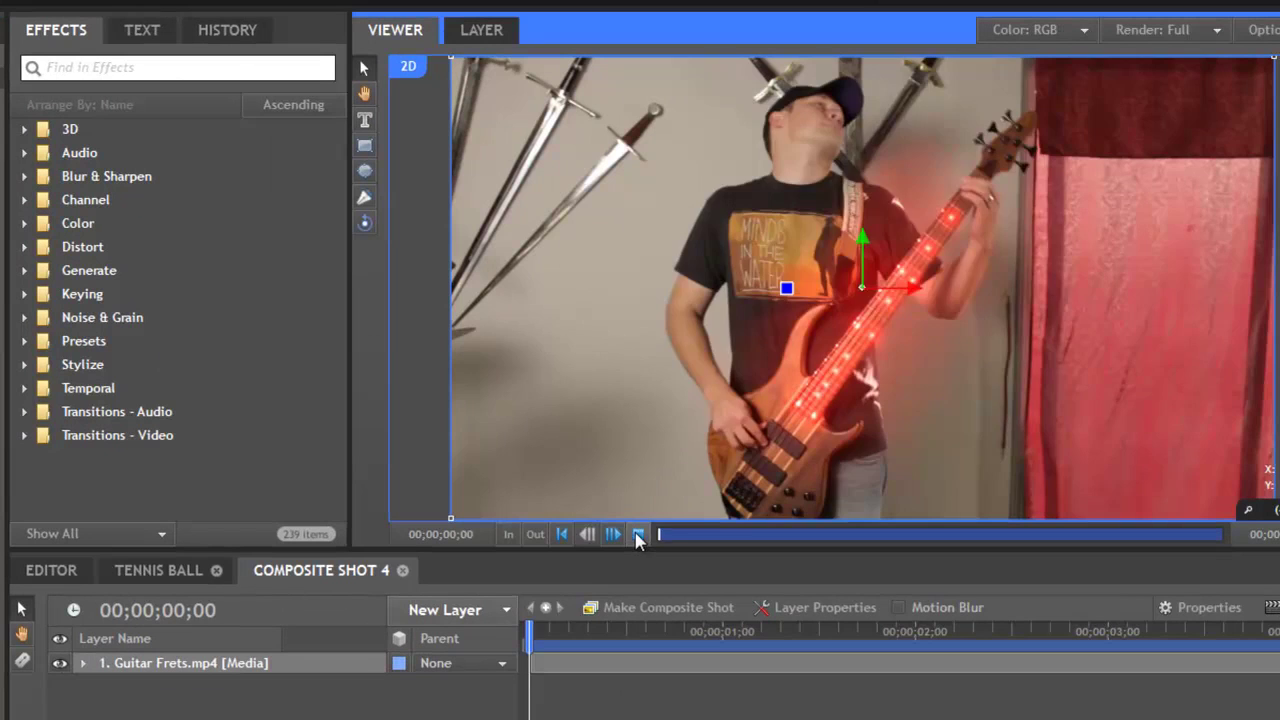
{"action": "left_click", "coordinate": [638, 536]}
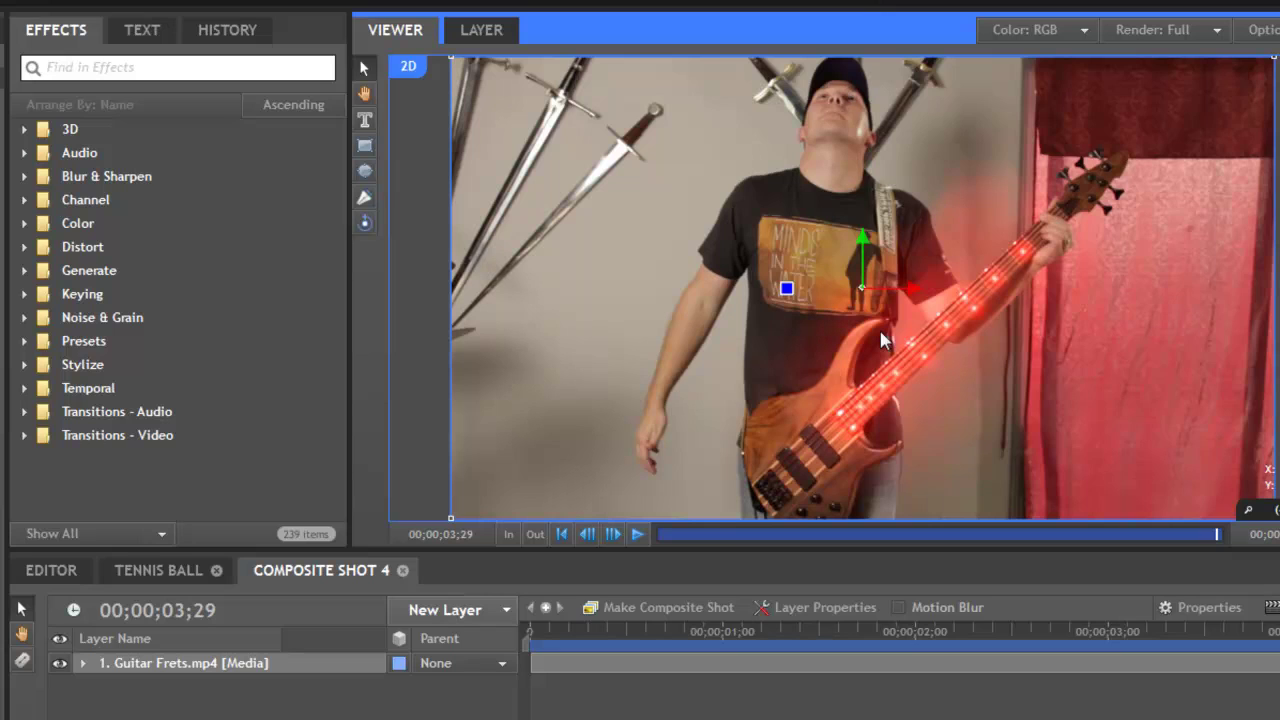
Step: Add Temporal > Motion Trails to Guitar Frets.mp4, play it, and view Frame Radius 3.00, Phase 0.50
{"action": "left_click_drag", "start_coordinate": [556, 636], "coordinate": [524, 638]}
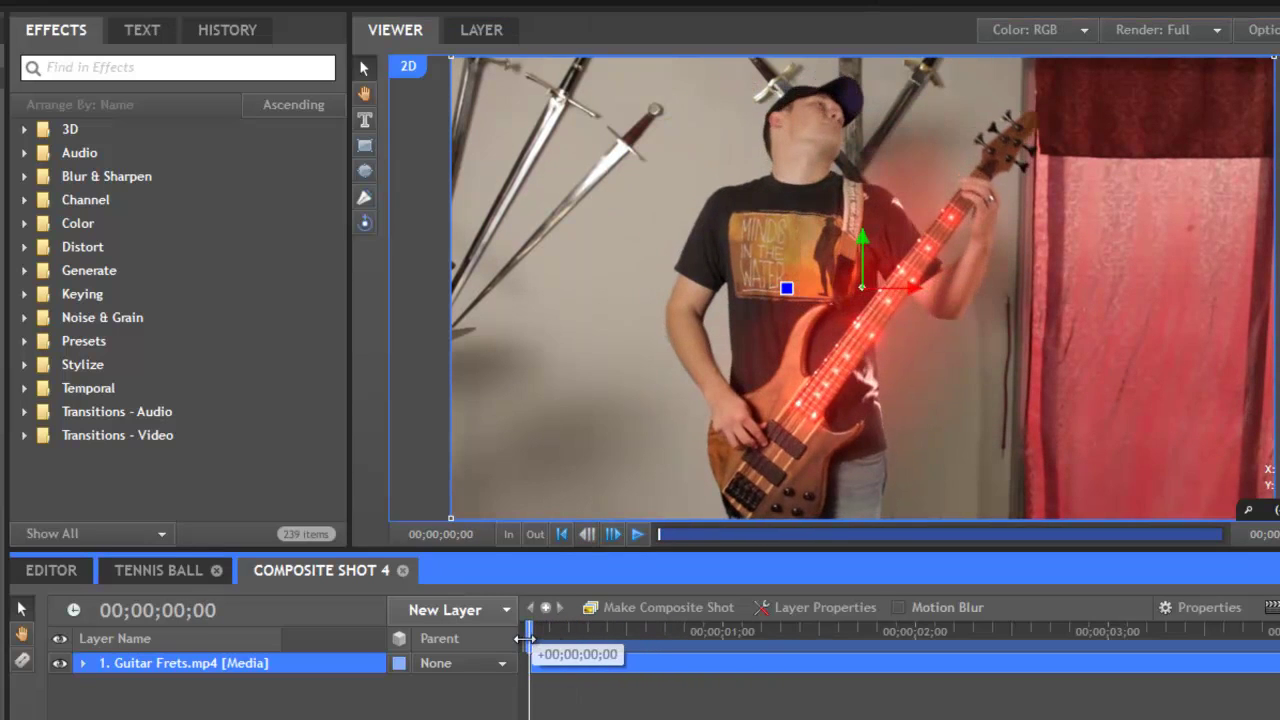
{"action": "left_click", "coordinate": [23, 390]}
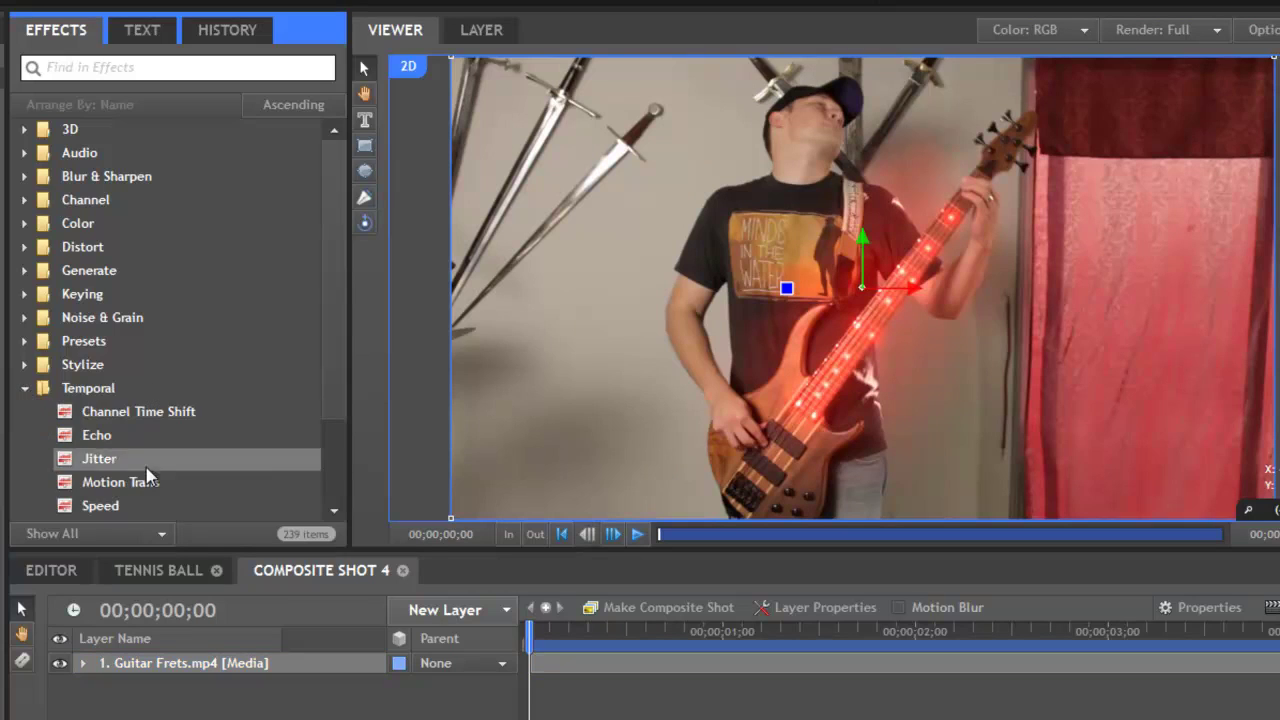
{"action": "left_click_drag", "start_coordinate": [133, 490], "coordinate": [183, 671]}
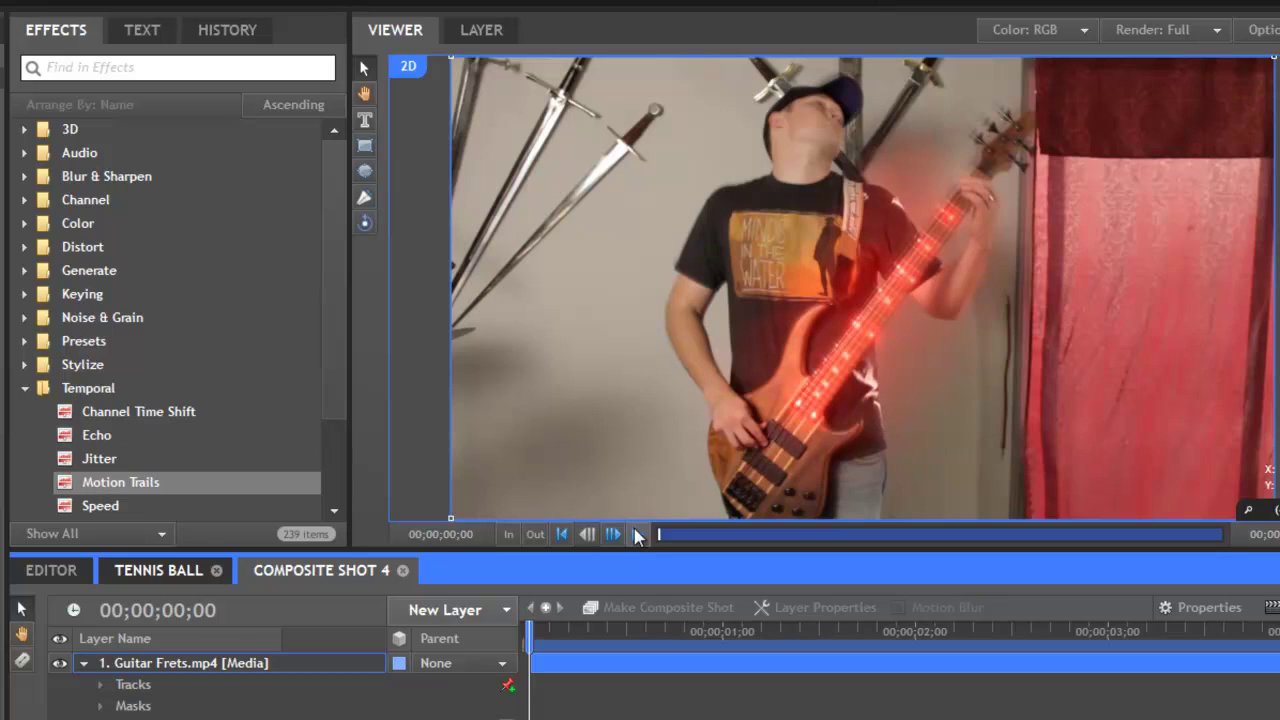
{"action": "left_click", "coordinate": [638, 537]}
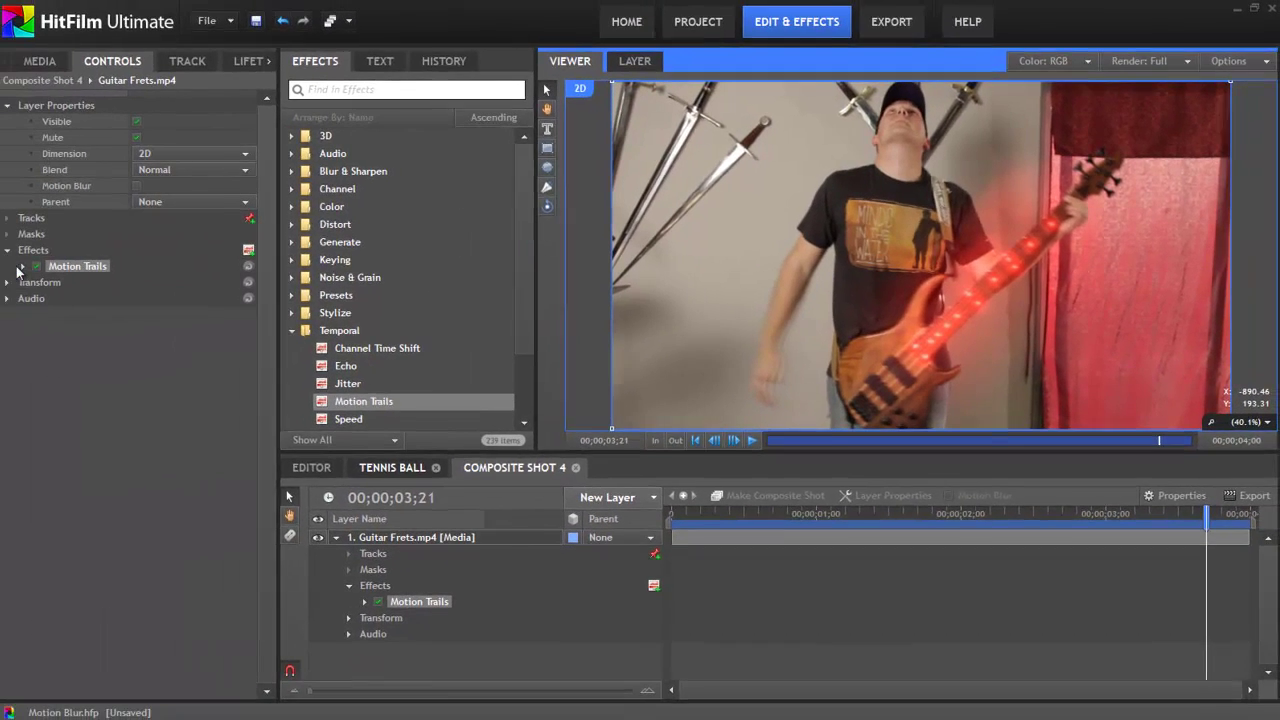
{"action": "left_click", "coordinate": [75, 264]}
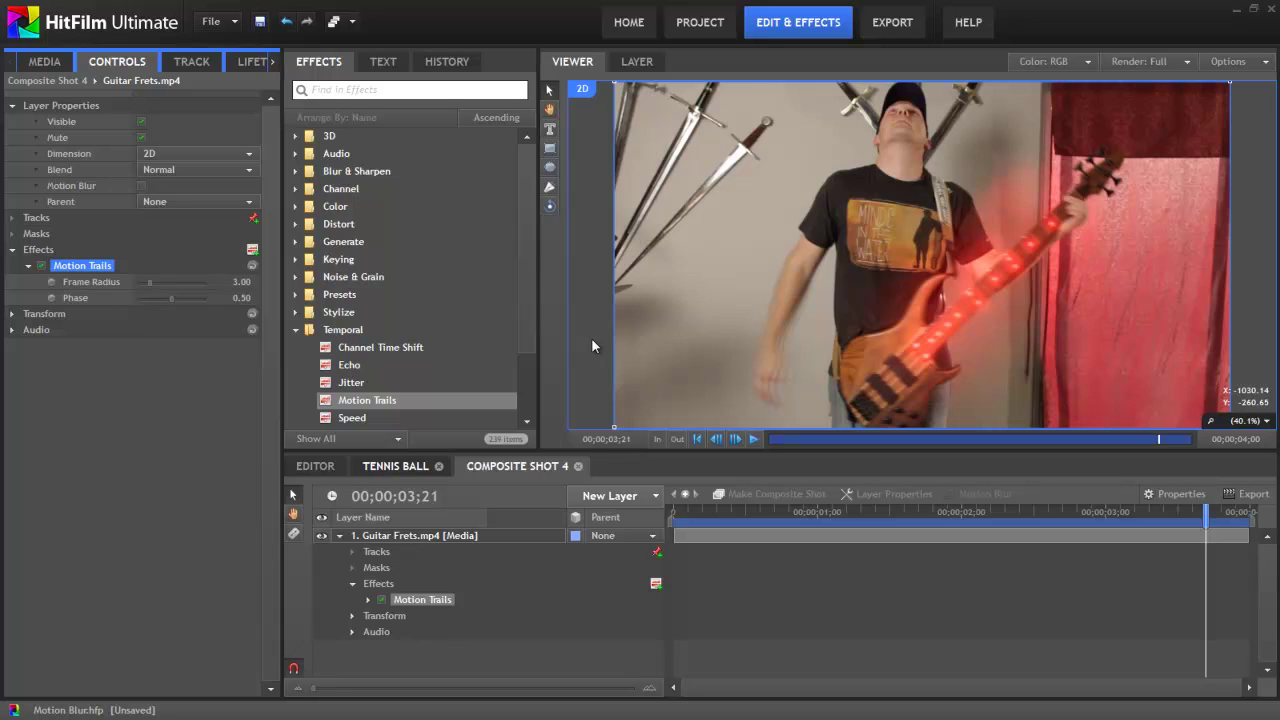
Step: Switch to the Tennis Ball timeline and turn Lobbed Ball's visibility back on
{"action": "left_click", "coordinate": [396, 467]}
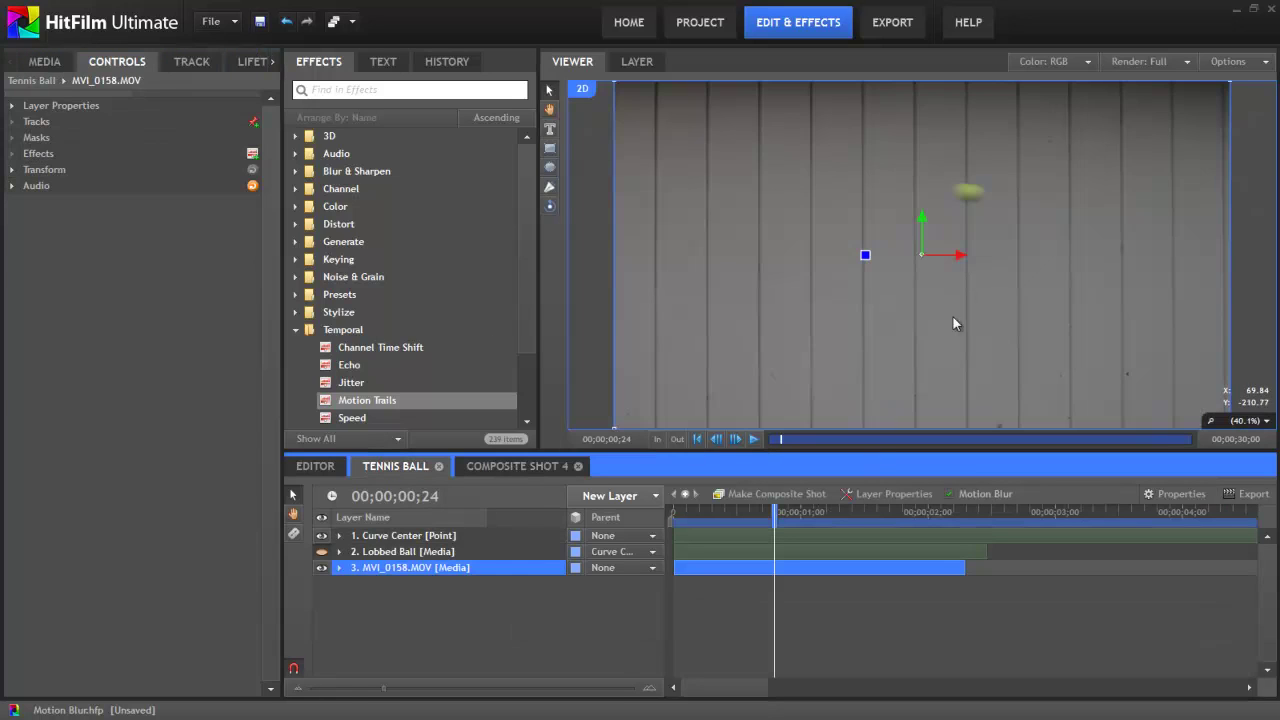
{"action": "left_click", "coordinate": [321, 551]}
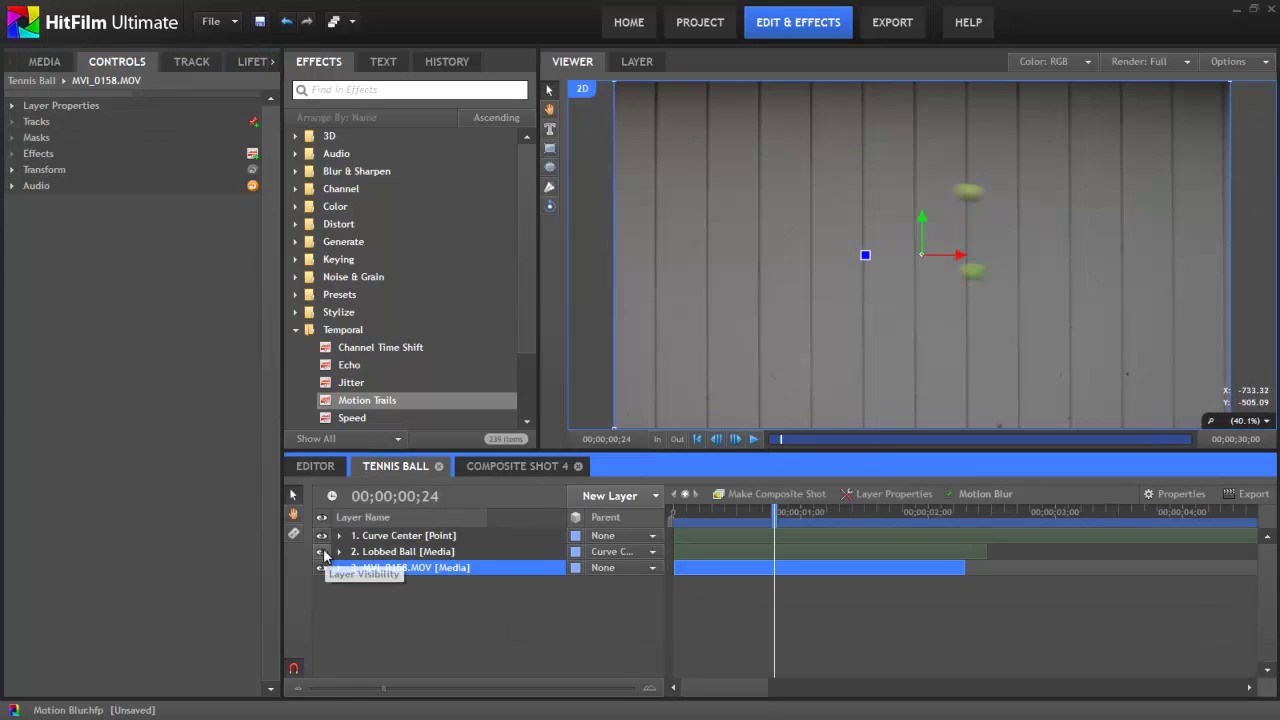